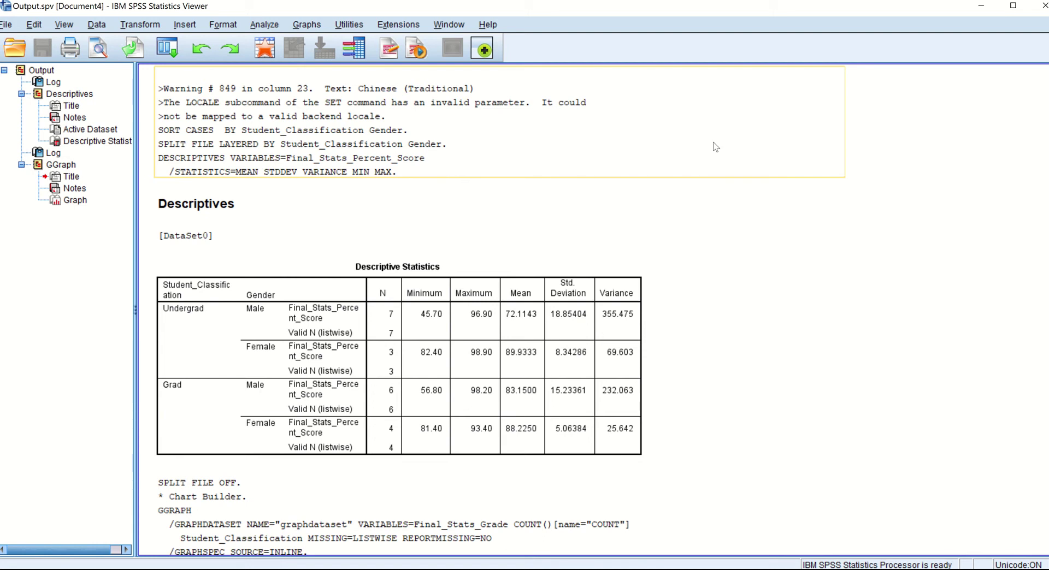
- Select the SPSS Descriptive Statistics output table and enter pivot table edit mode
click(477, 299)
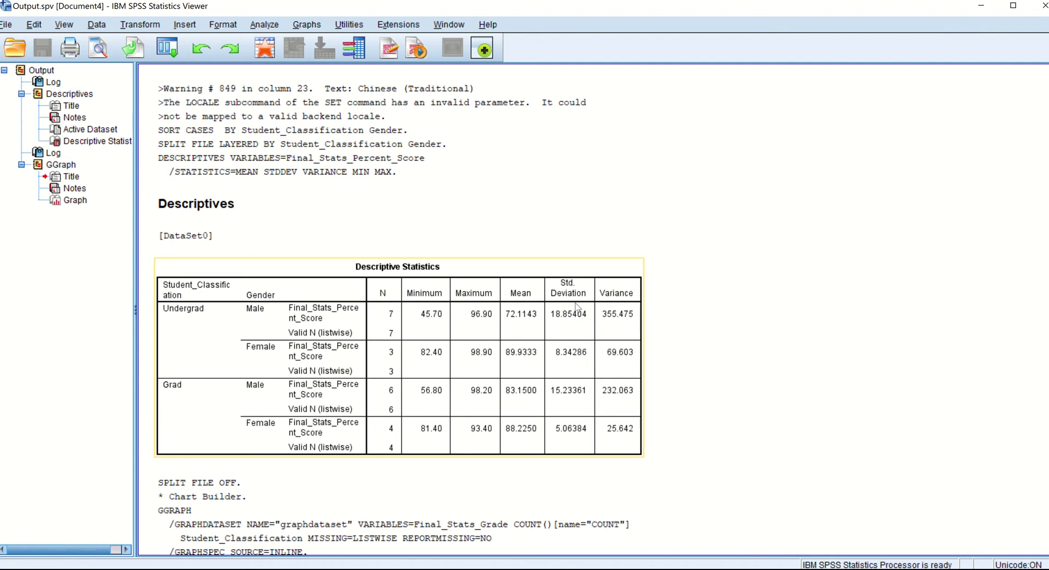
click(526, 282)
double_click(525, 282)
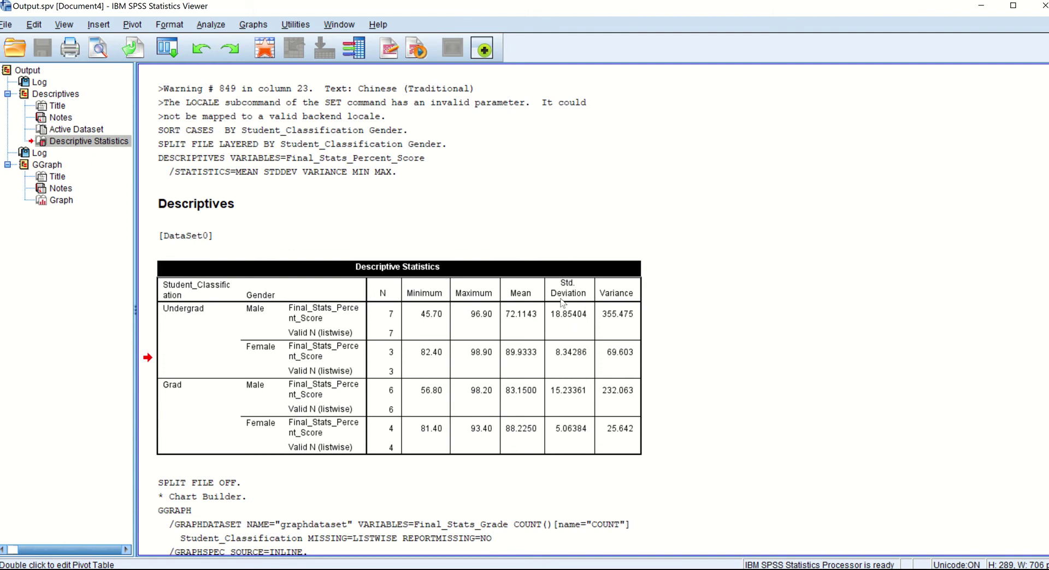
- Drag the Mean, Std. Deviation and Variance columns so they follow N, ahead of Minimum
click(518, 292)
drag(518, 287, 415, 295)
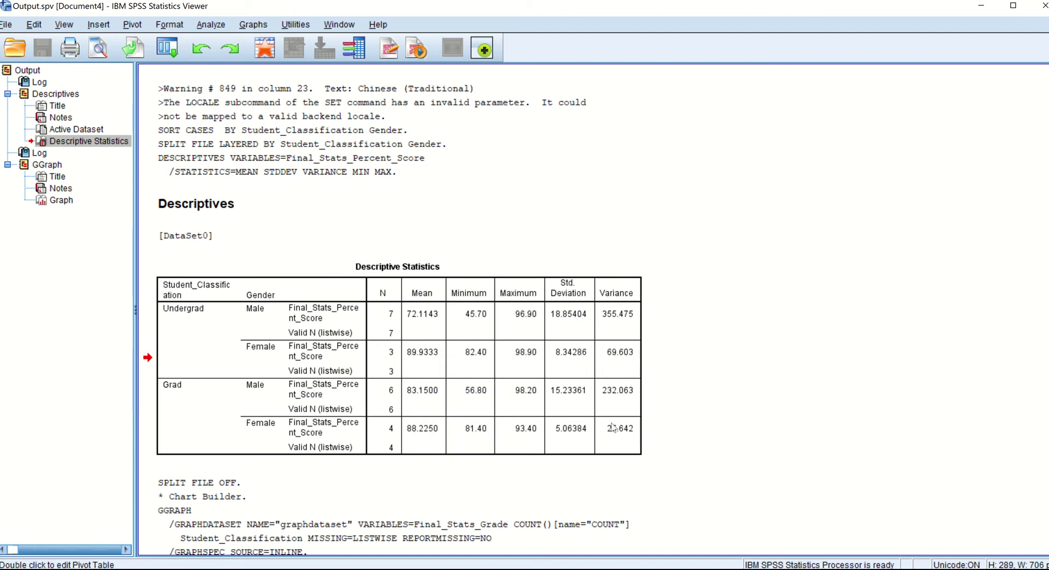
drag(574, 414, 448, 295)
drag(632, 431, 512, 296)
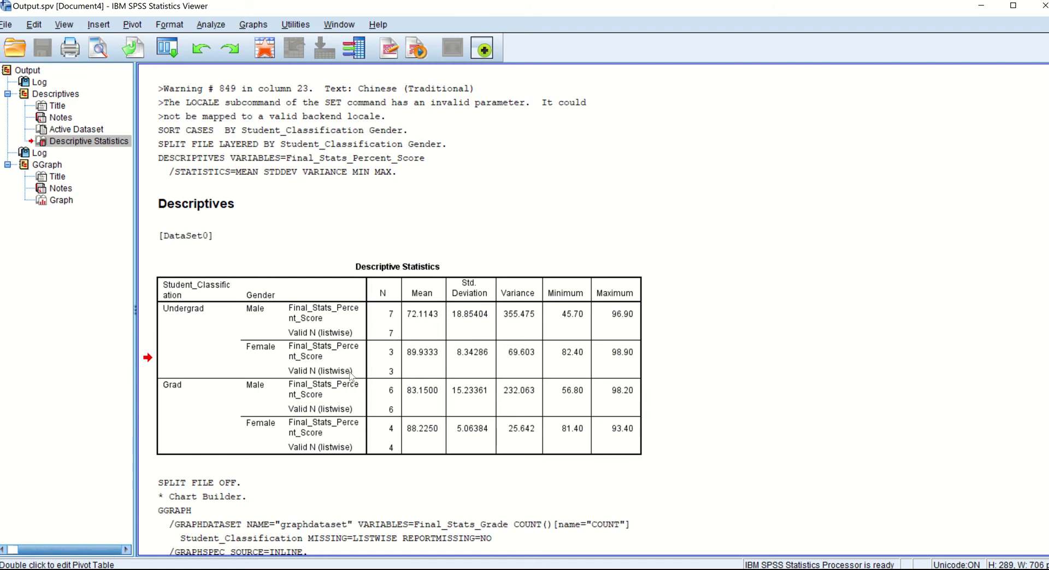
drag(623, 336, 291, 338)
- Cut the Valid N (listwise) rows under Undergrad Male, Undergrad Female, Grad Male and Grad Female
right_click(291, 338)
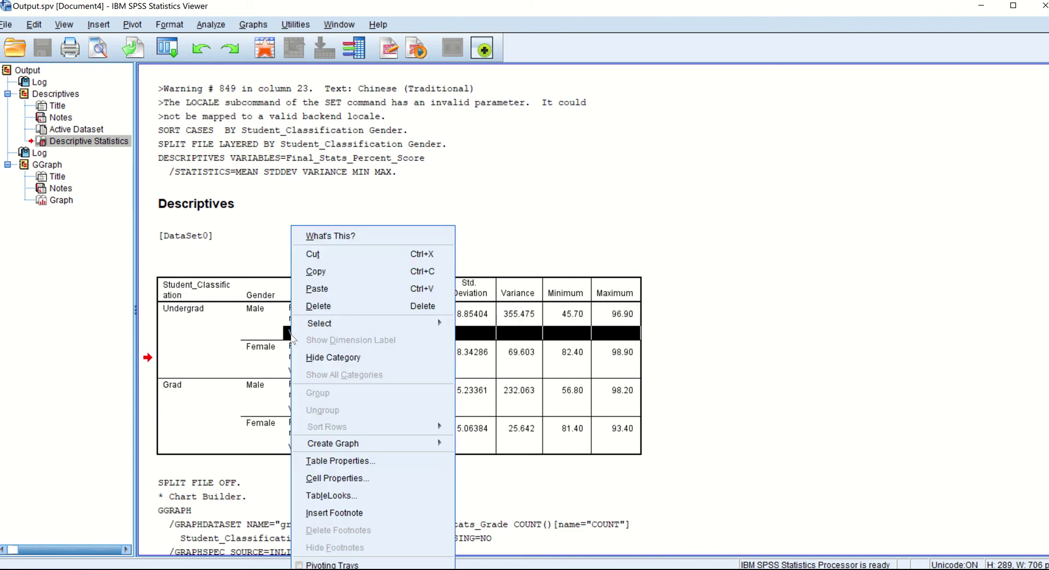
click(323, 253)
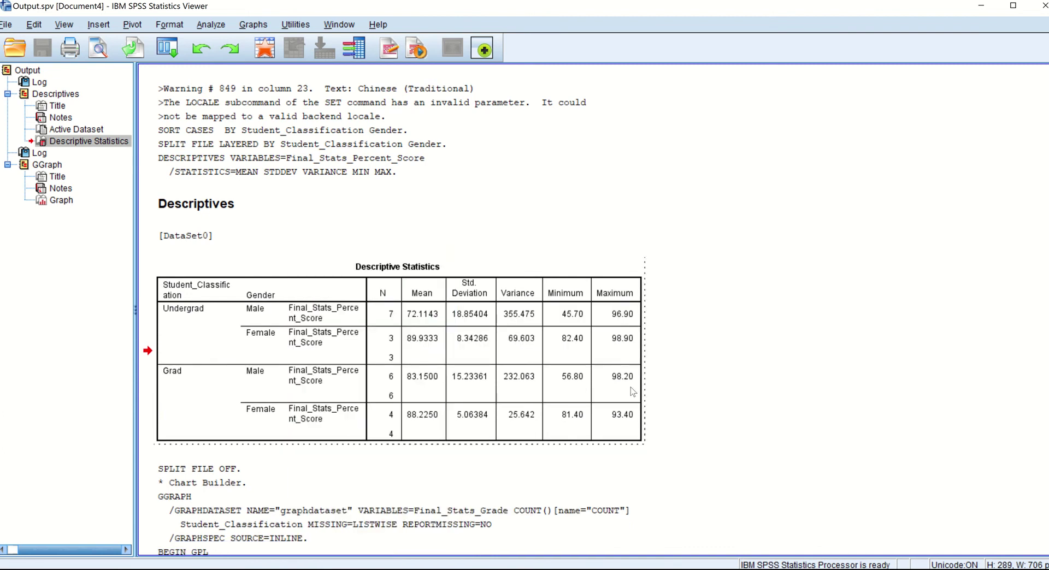
drag(626, 360, 329, 359)
right_click(330, 359)
click(365, 255)
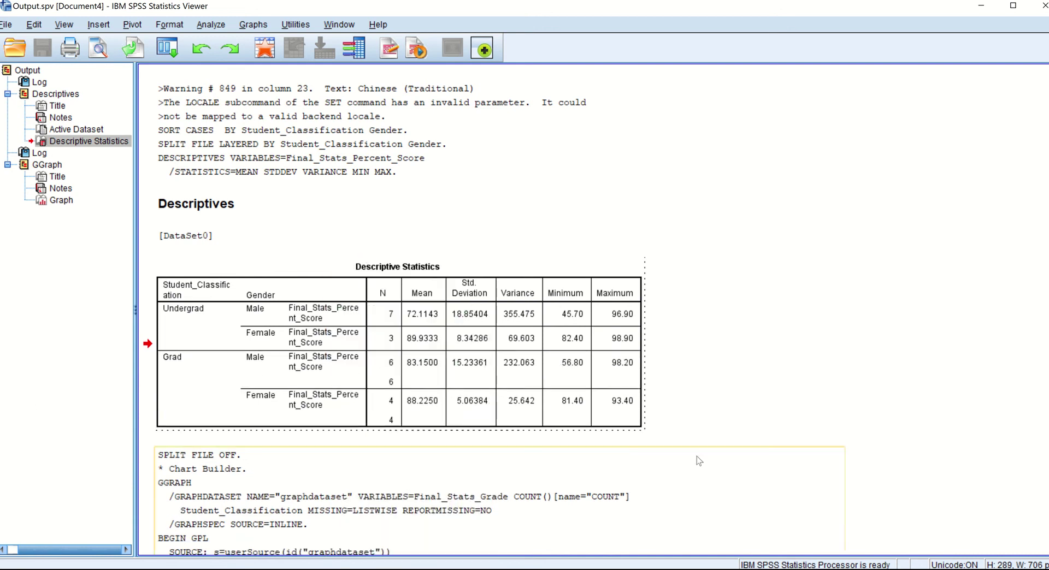
drag(605, 383, 311, 384)
right_click(300, 384)
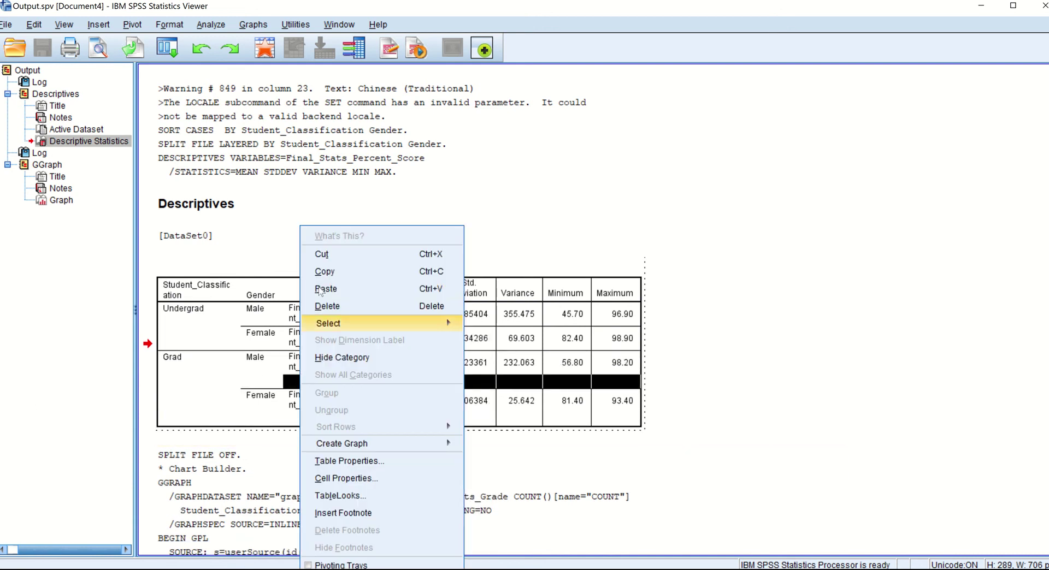
click(321, 254)
drag(622, 407, 336, 407)
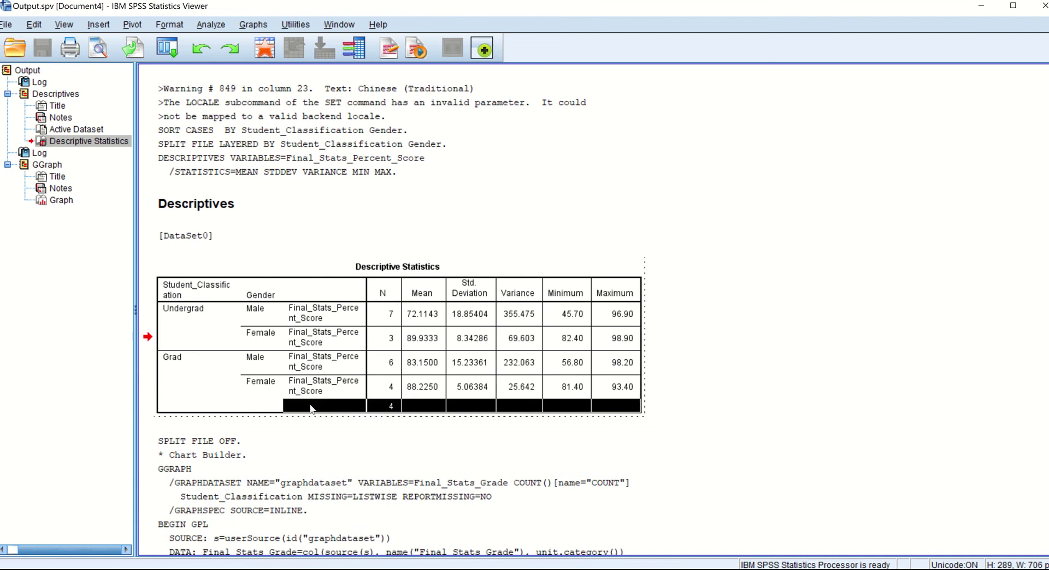
right_click(311, 407)
click(342, 254)
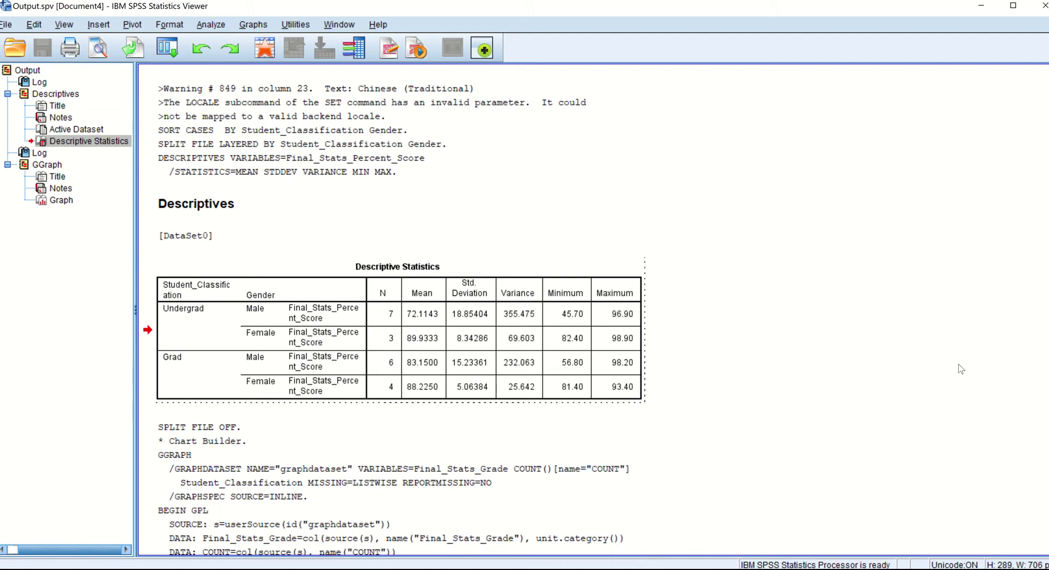
- Leave edit mode, then reopen the trimmed Descriptive Statistics table for editing
click(872, 403)
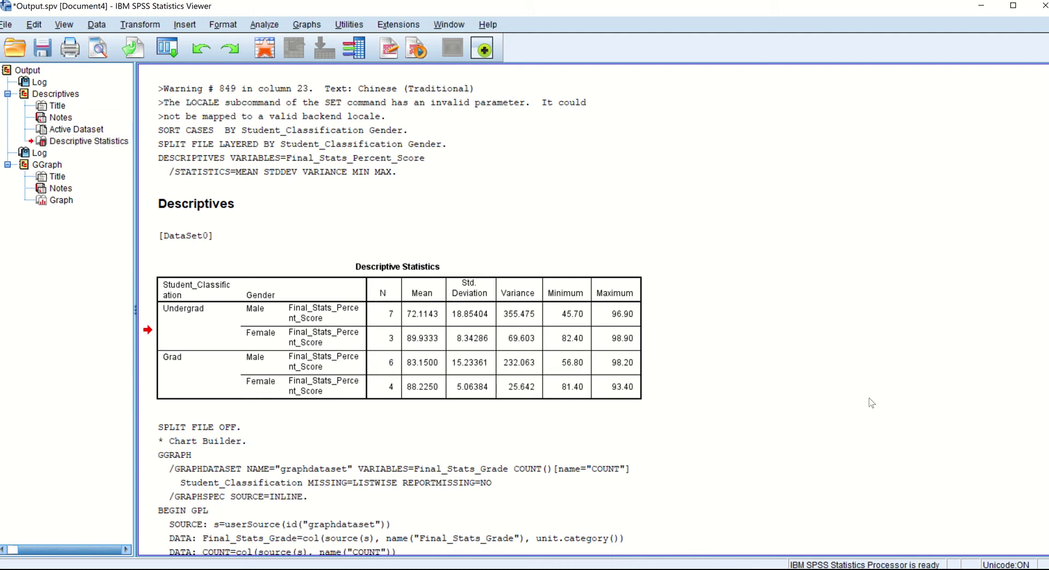
click(412, 355)
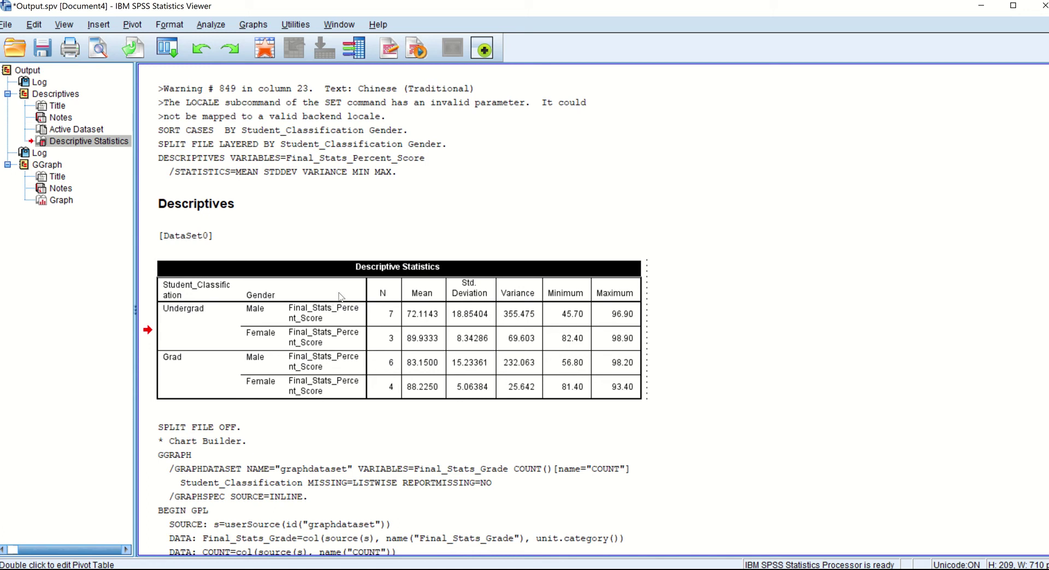
- Use Pivoting Trays to move the Variables dimension from ROW into LAYER
right_click(375, 336)
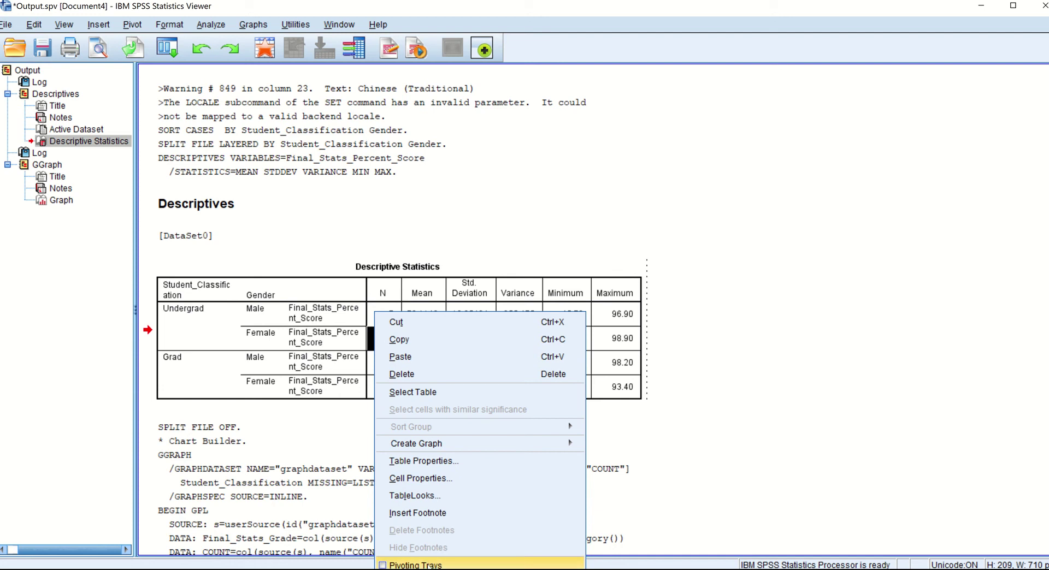
click(437, 567)
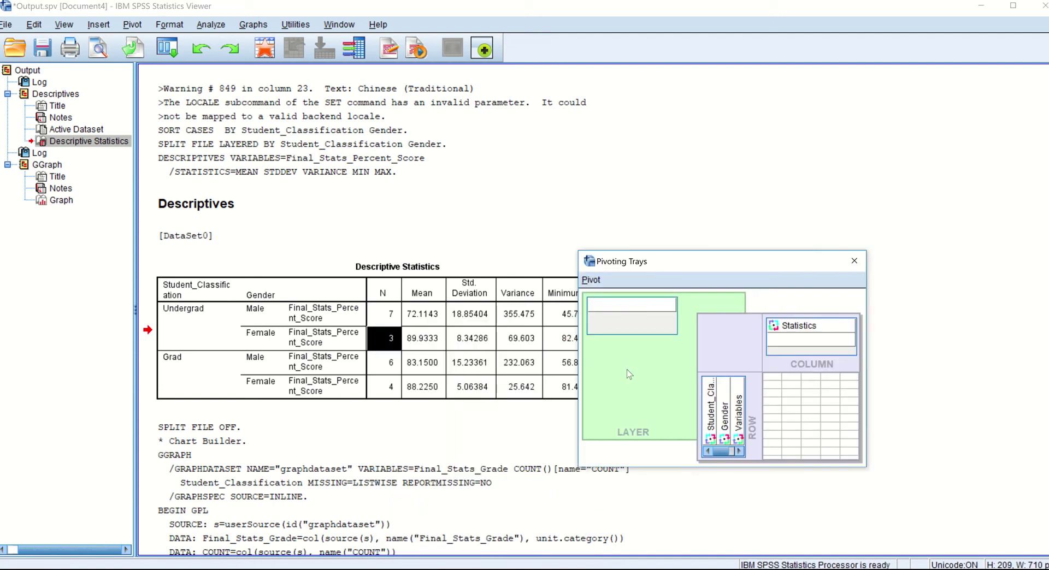
drag(759, 262, 840, 205)
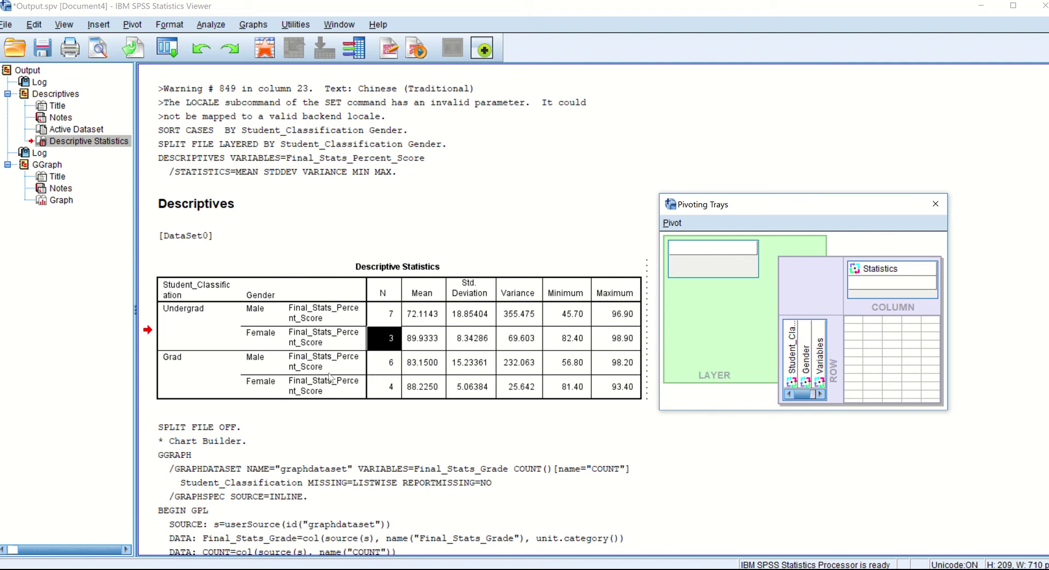
right_click(817, 335)
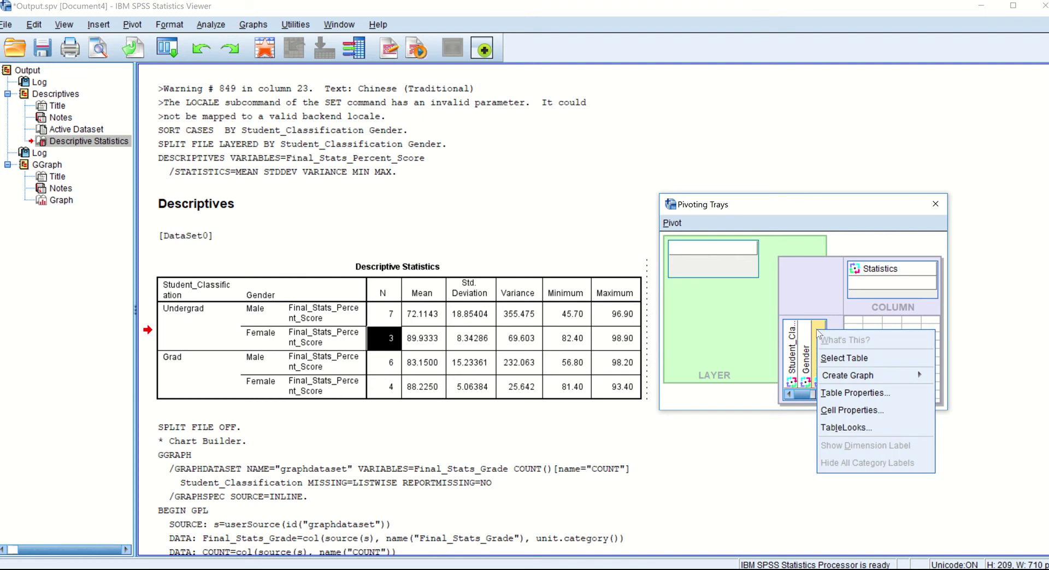
drag(818, 334, 691, 250)
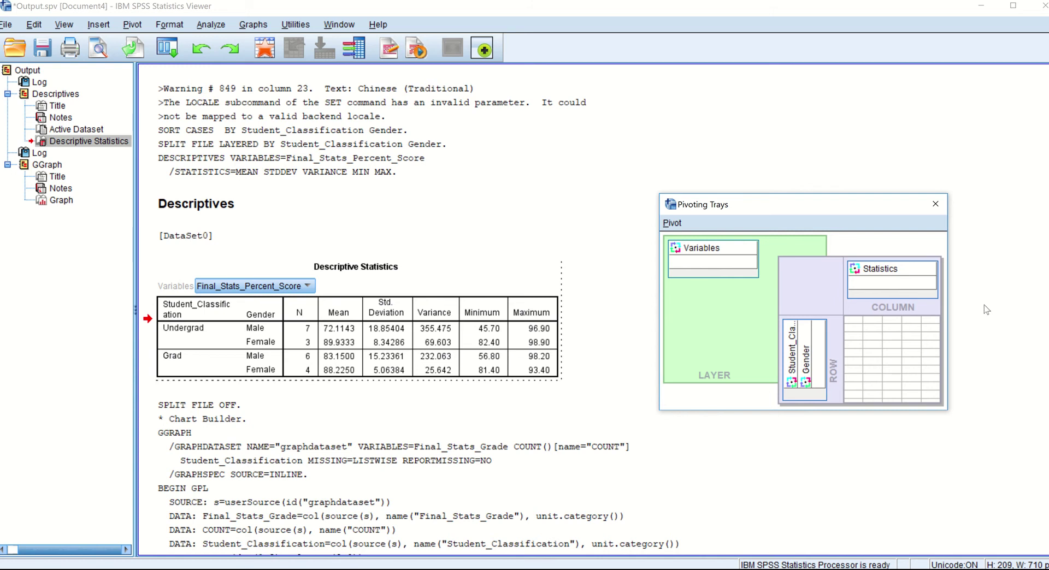
- Finish editing and copy the pivoted Descriptive Statistics table
click(984, 305)
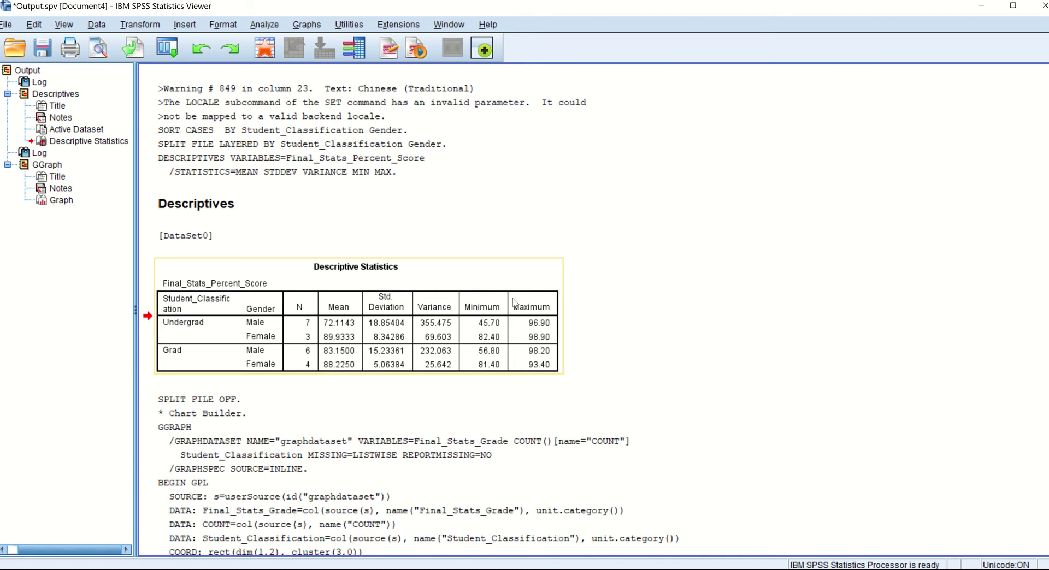
right_click(514, 302)
click(593, 325)
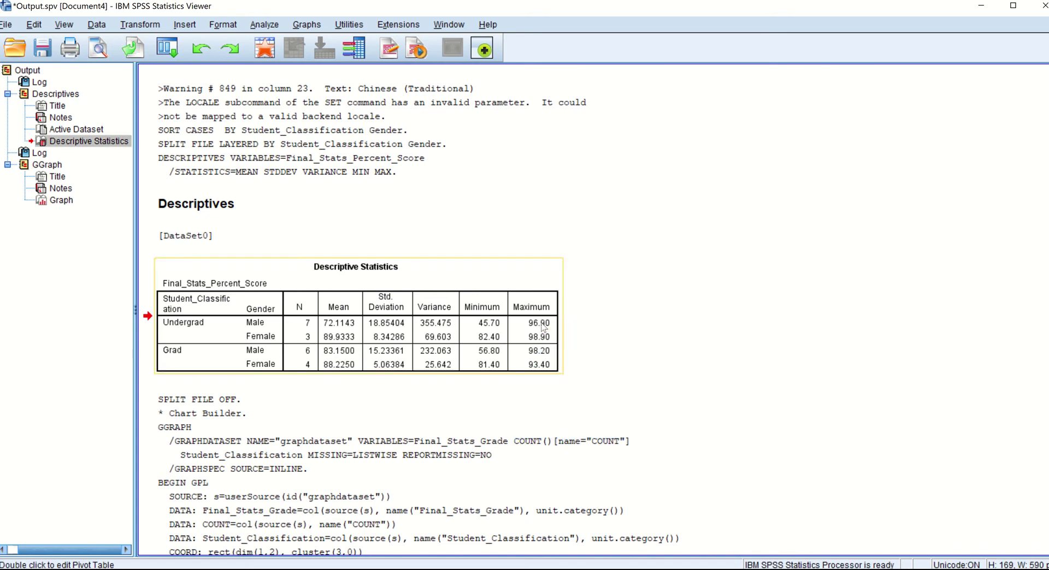
- In Word, paste the copied table on a new line after the 'as show in Table 1.' sentence
key(alt+Tab)
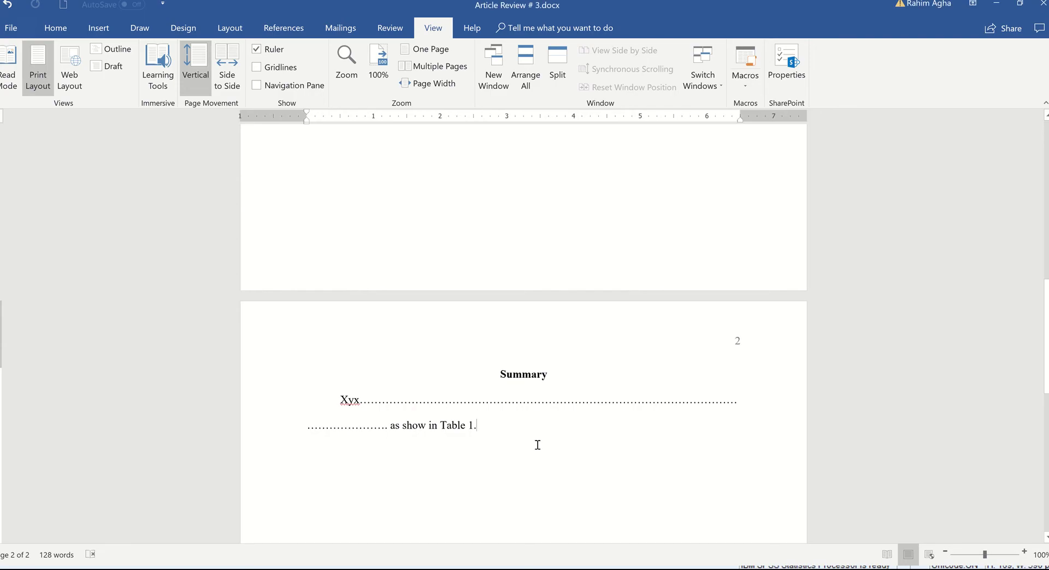
scroll(1046, 333, down, 3)
key(Return)
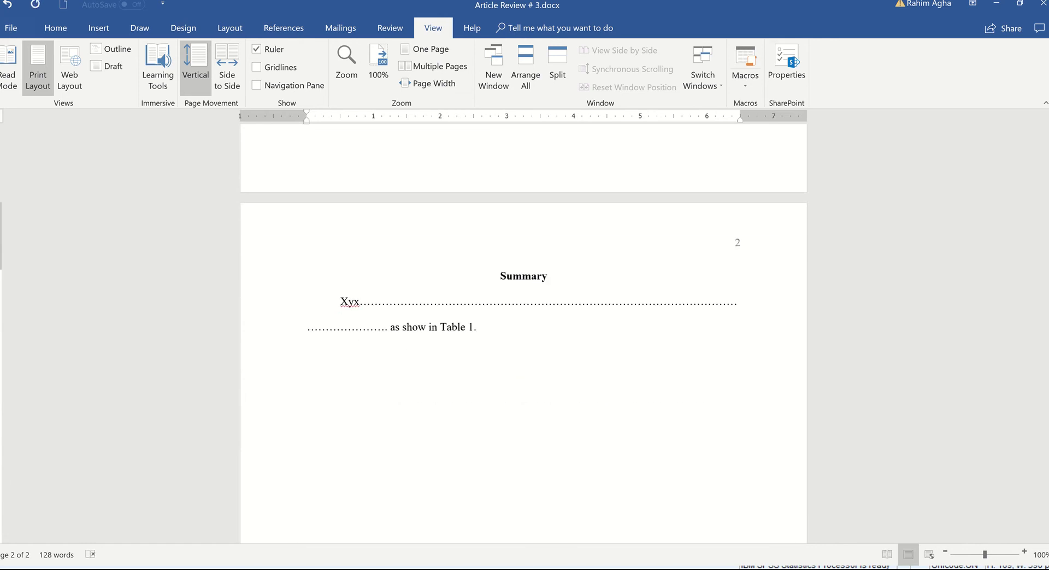
key(ctrl+v)
drag(1046, 367, 1046, 395)
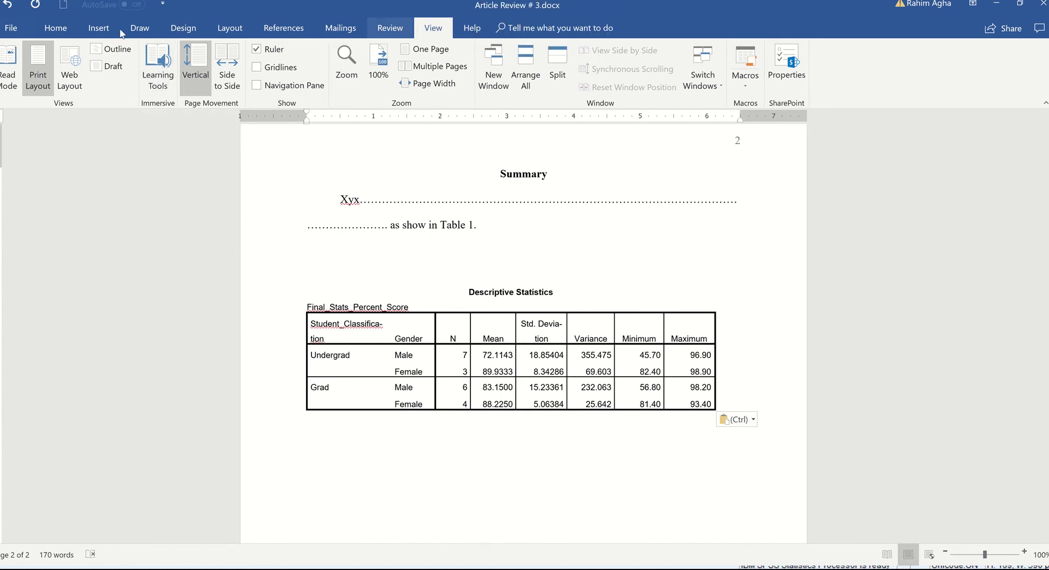
click(55, 28)
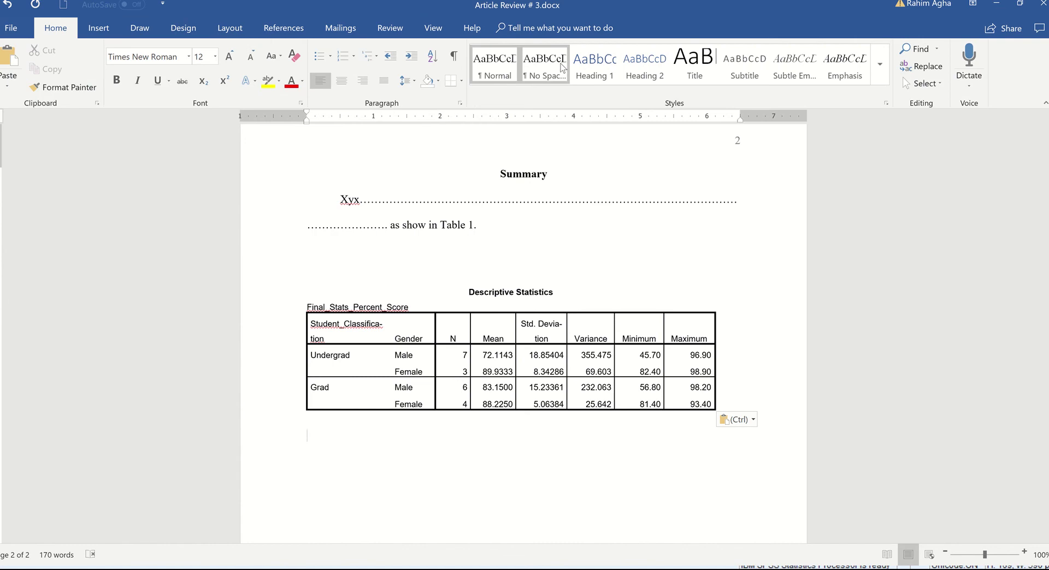
click(439, 31)
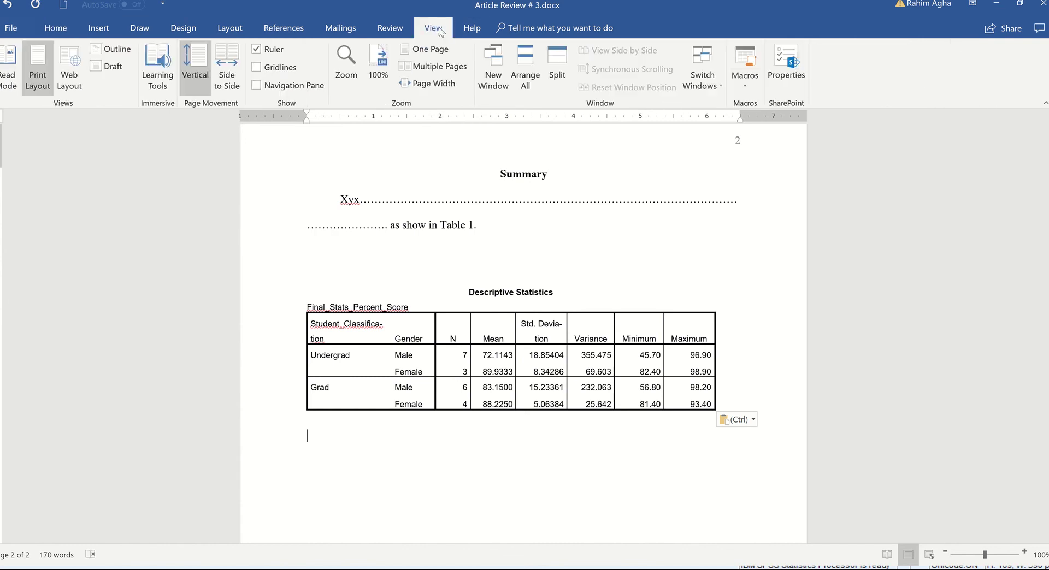
click(282, 70)
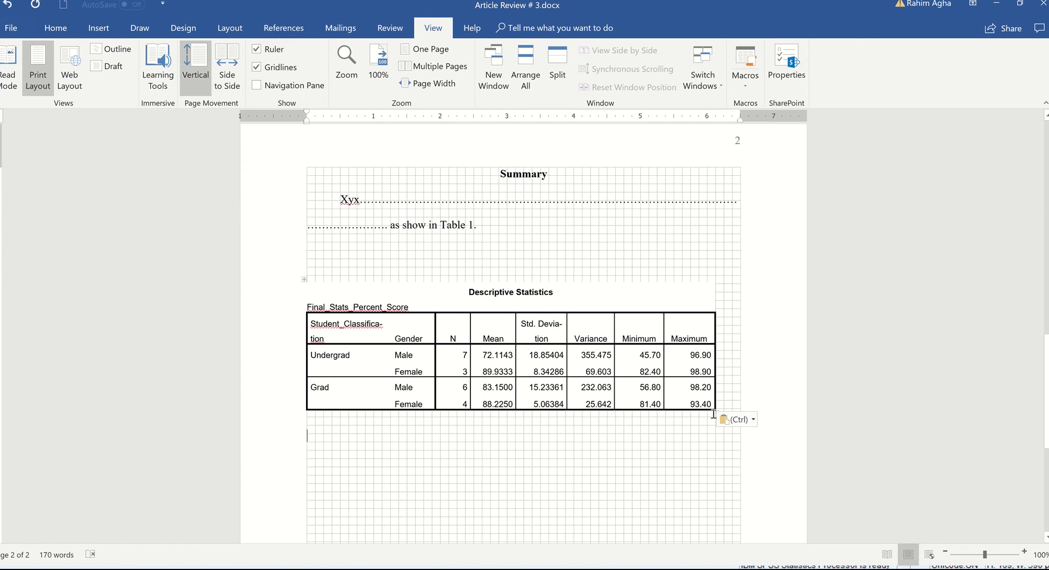
drag(718, 414, 740, 425)
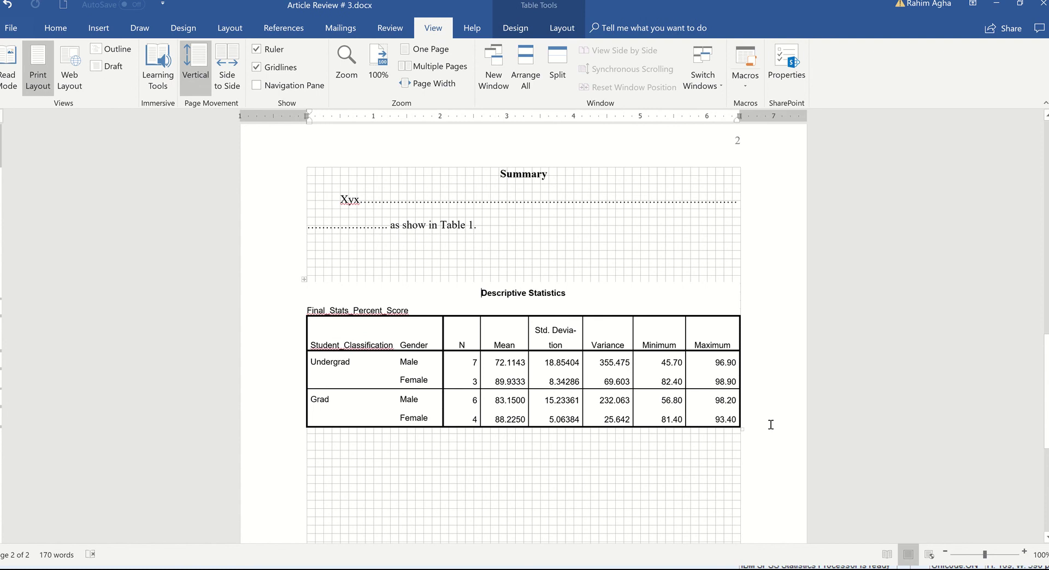
click(525, 362)
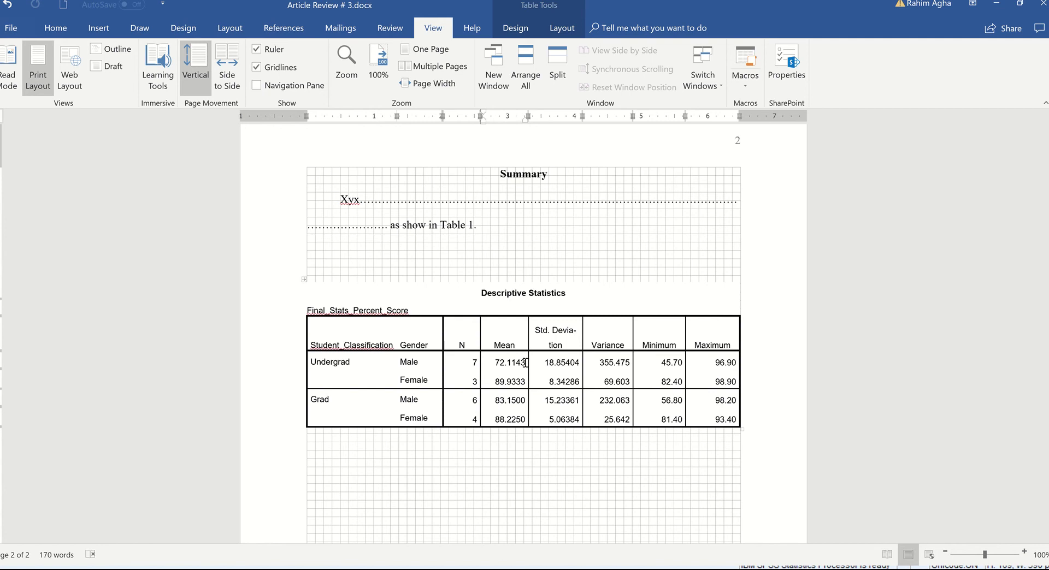
- Trim the four group means to two decimals: 72.11, 89.93, 83.15 and 88.22
key(BackSpace)
key(BackSpace)
click(526, 382)
key(BackSpace)
key(BackSpace)
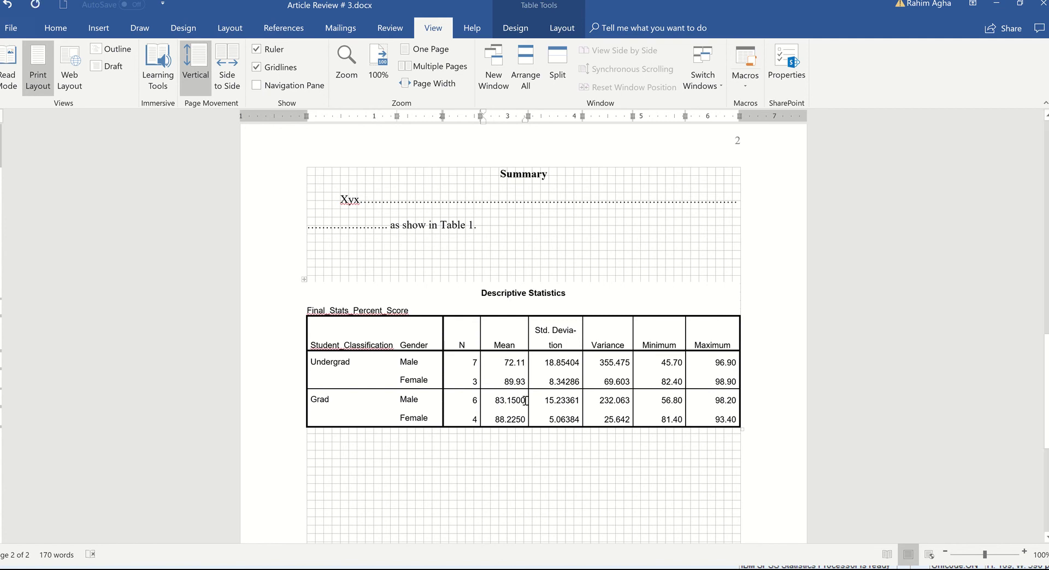
click(525, 400)
key(BackSpace)
key(BackSpace)
click(526, 420)
key(BackSpace)
key(BackSpace)
- Trim the Undergrad standard deviations to 18.84 and 8.34
click(577, 363)
key(BackSpace)
key(BackSpace)
key(BackSpace)
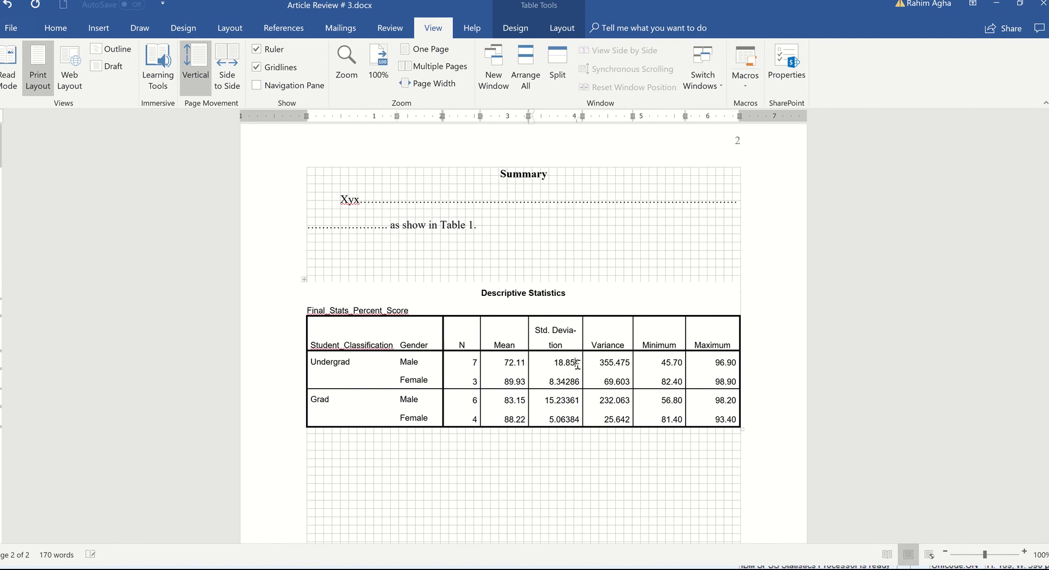
key(BackSpace)
text(4)
click(578, 381)
key(BackSpace)
key(BackSpace)
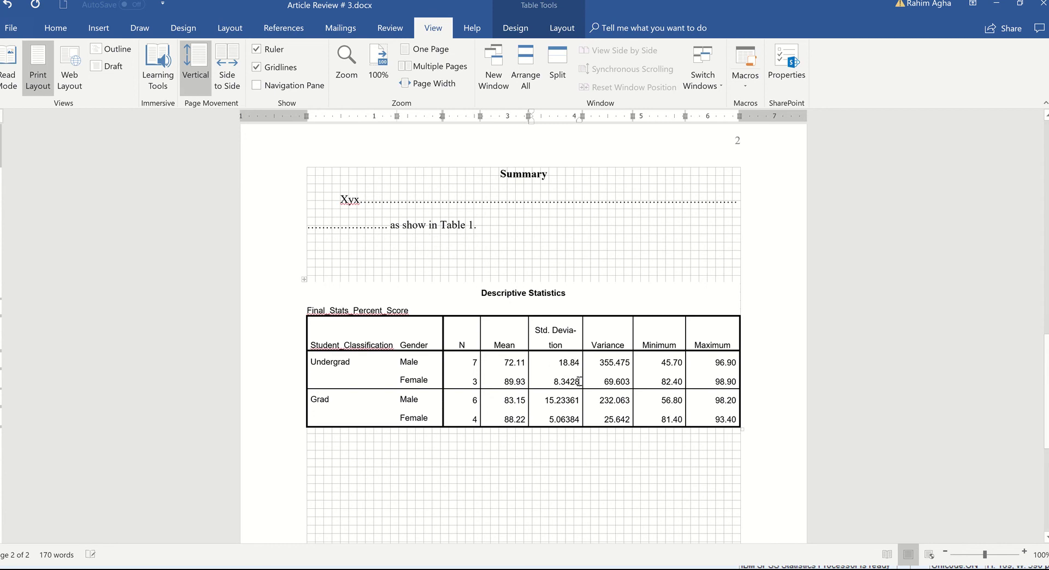
key(BackSpace)
- Round the Undergrad Male SD to 18.8 and the means to 89.9, 72.1, 88.2 and 83.1
click(578, 362)
key(BackSpace)
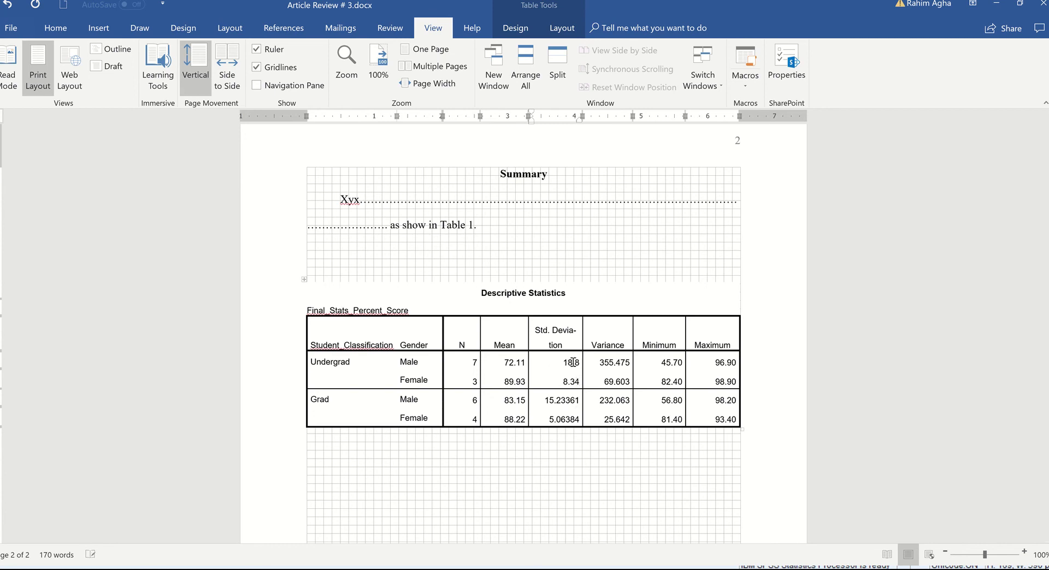
click(523, 382)
key(BackSpace)
click(525, 362)
key(BackSpace)
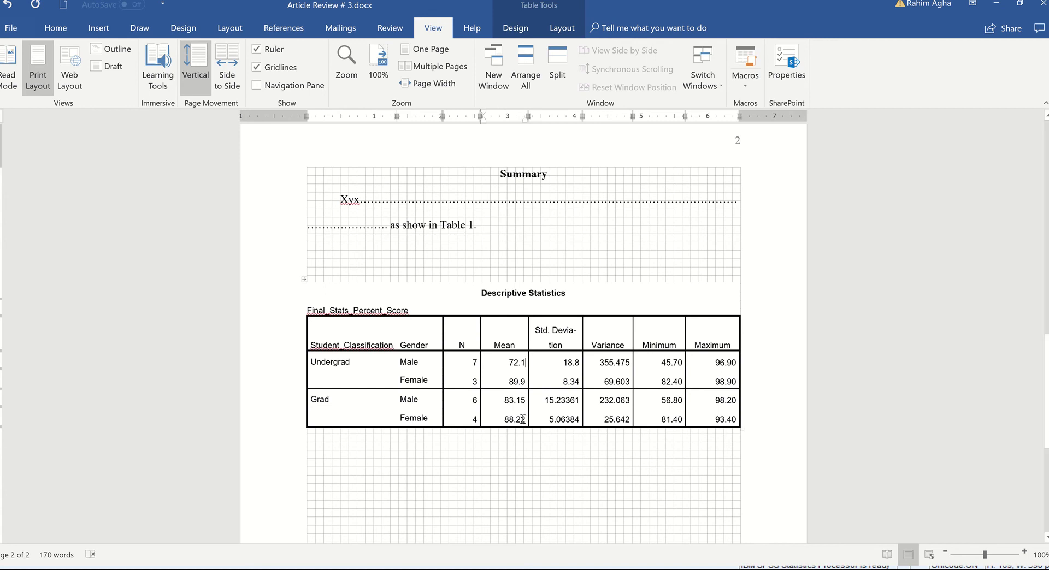
click(525, 420)
key(BackSpace)
click(526, 402)
key(BackSpace)
- Shorten the Grad standard deviations to 5.06 and 15.2 and variances to 69.6, 232 and 25.6
click(580, 420)
key(BackSpace)
key(BackSpace)
key(BackSpace)
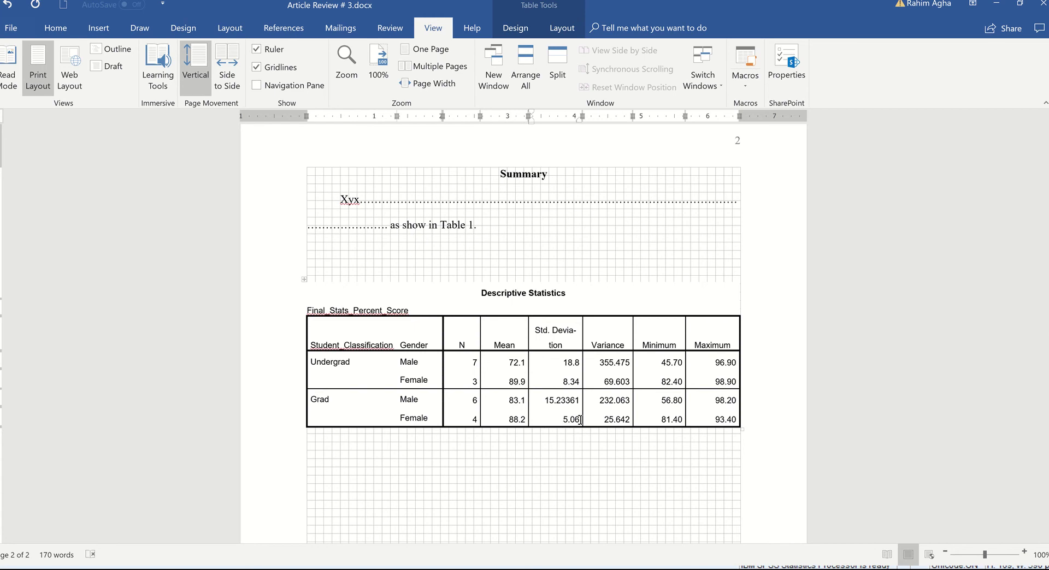
click(579, 401)
key(BackSpace)
key(BackSpace)
key(BackSpace)
key(BackSpace)
click(630, 379)
key(BackSpace)
key(BackSpace)
click(631, 402)
key(BackSpace)
key(BackSpace)
key(BackSpace)
key(BackSpace)
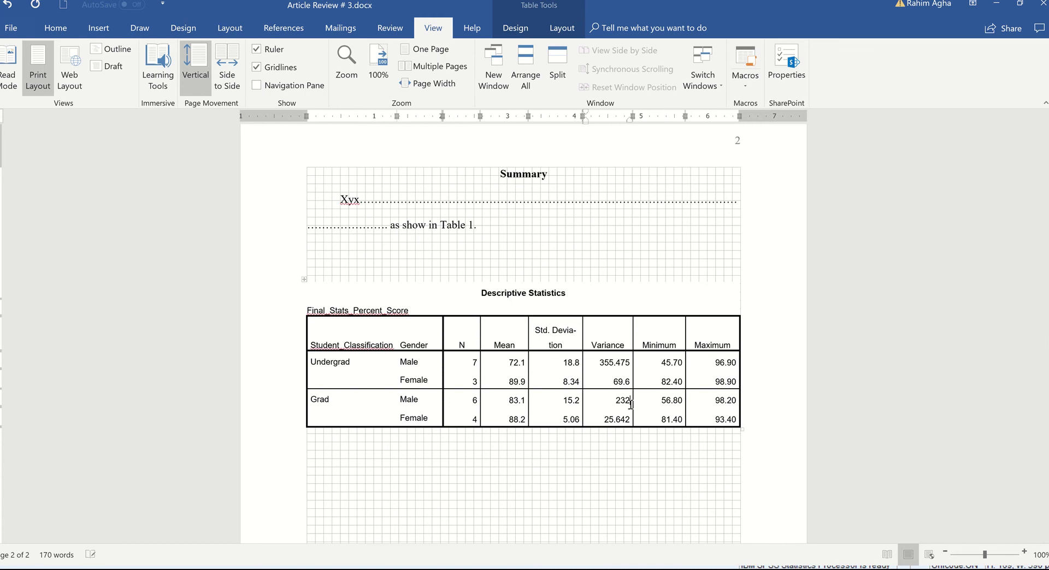
click(631, 418)
key(BackSpace)
key(BackSpace)
click(630, 364)
key(BackSpace)
key(BackSpace)
key(BackSpace)
key(BackSpace)
- Remove the leftover decimal point from 355 and trim Minimums to 45.7 and 82.4
key(BackSpace)
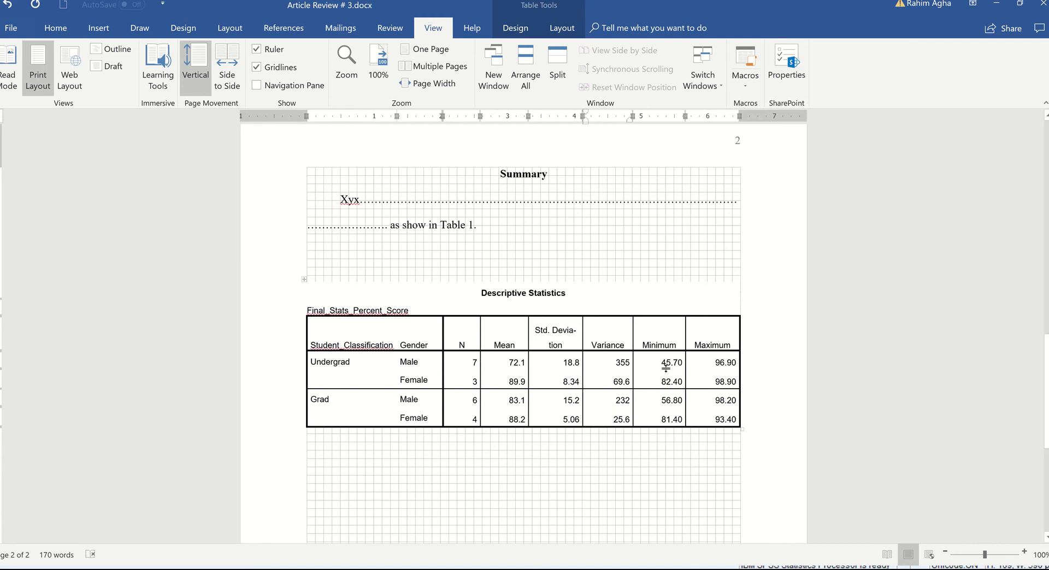
click(684, 364)
key(BackSpace)
click(684, 382)
key(BackSpace)
key(BackSpace)
click(683, 419)
- Drop trailing zeros from the remaining values, giving 81.4, 93.4, 98.2 and 98.9
key(BackSpace)
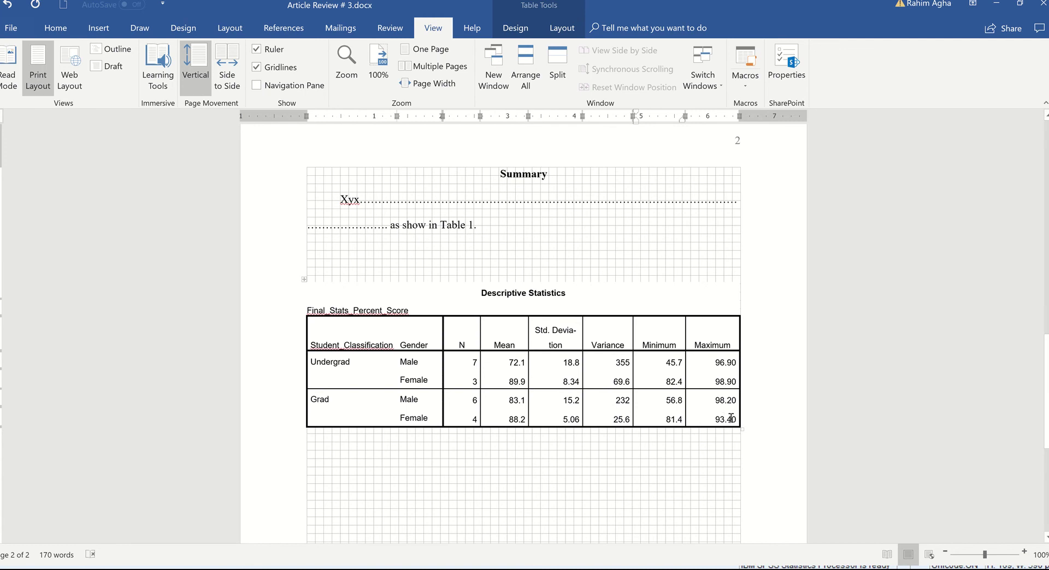
click(735, 420)
key(BackSpace)
click(736, 402)
key(BackSpace)
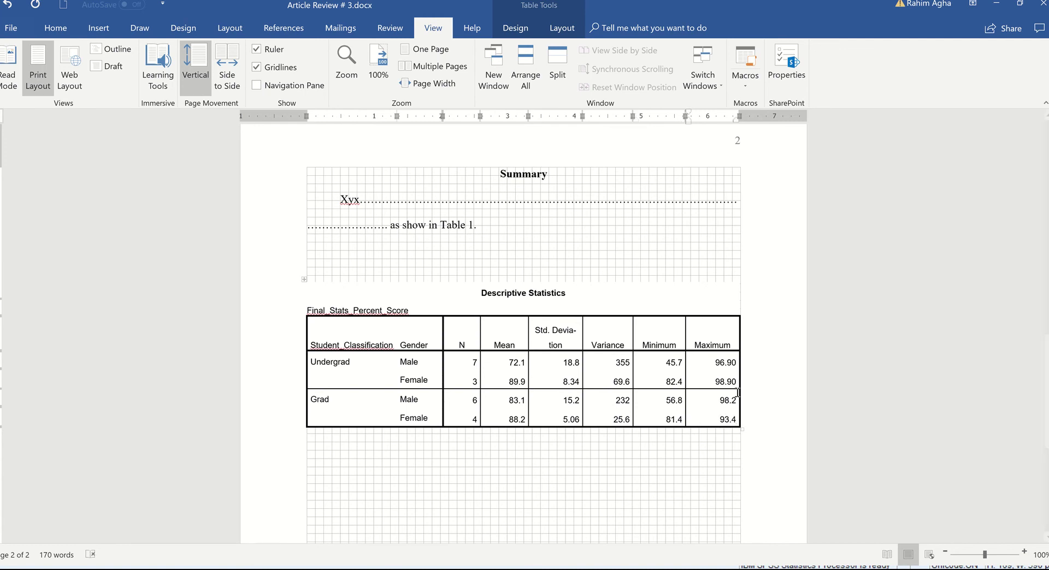
click(737, 383)
key(BackSpace)
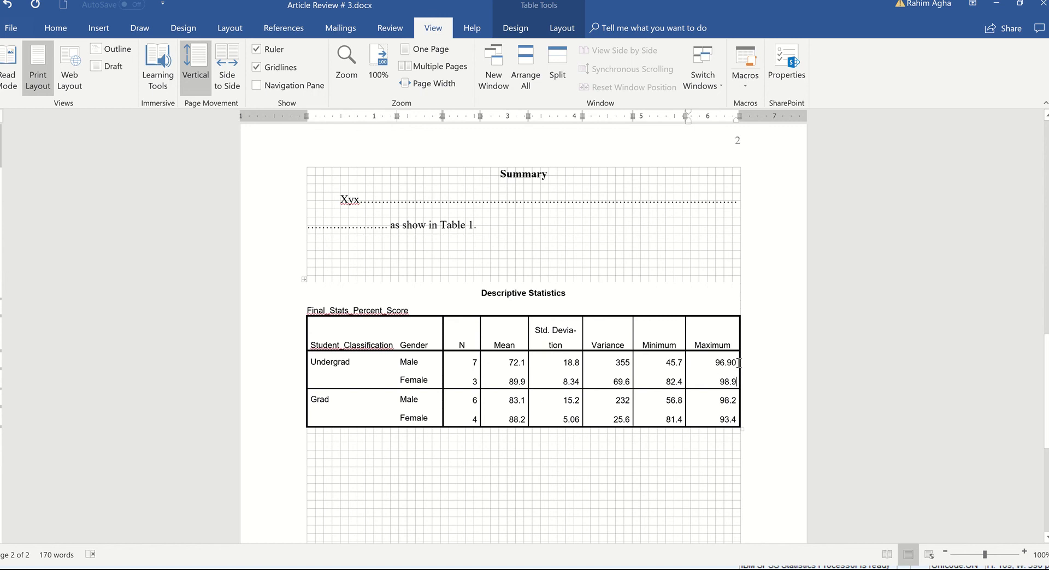
click(737, 363)
key(BackSpace)
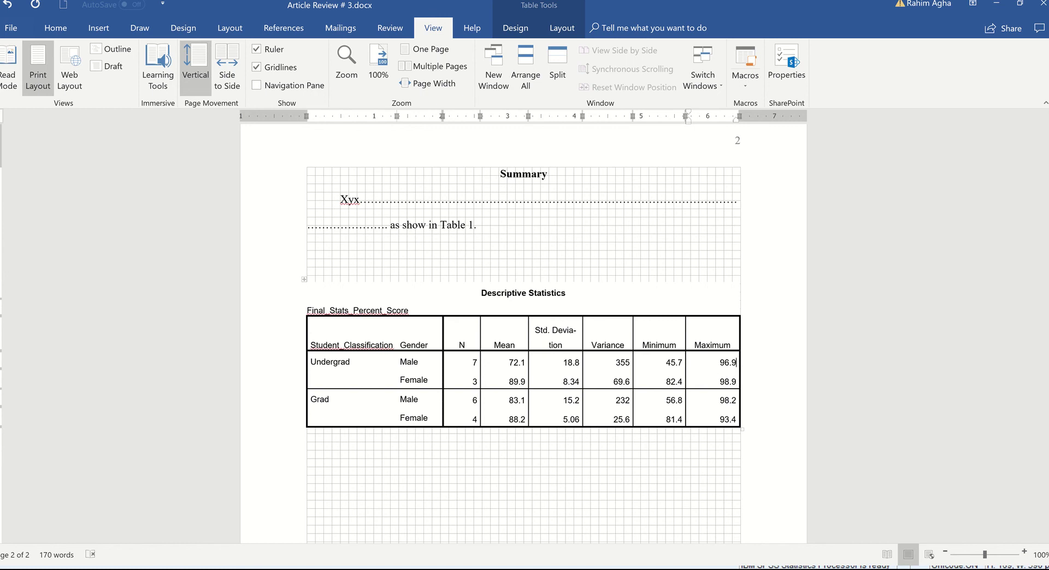
click(485, 567)
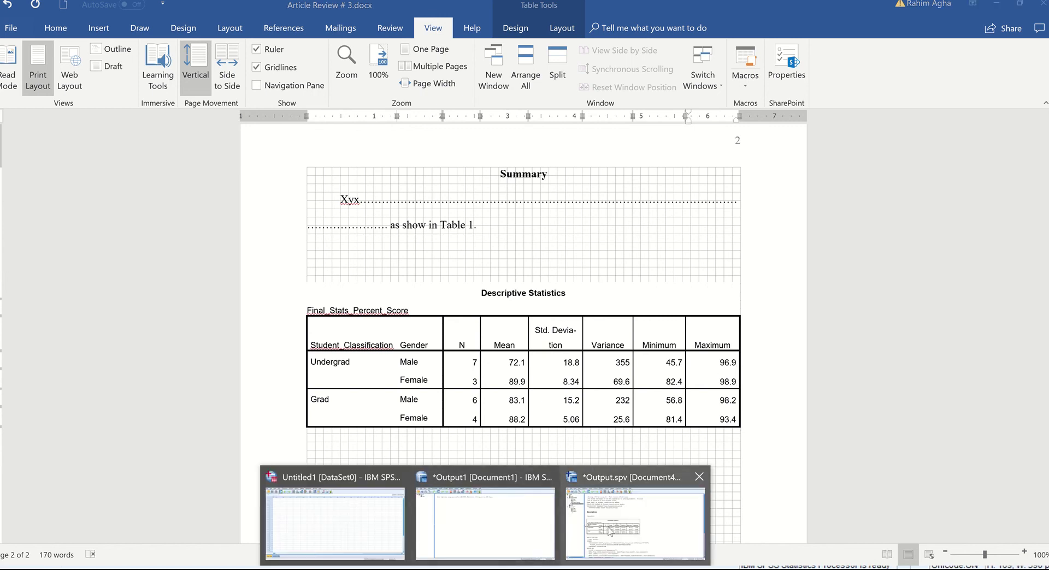
- In SPSS, reopen the pivot table and change the Undergrad Male N to 8
click(607, 519)
double_click(517, 266)
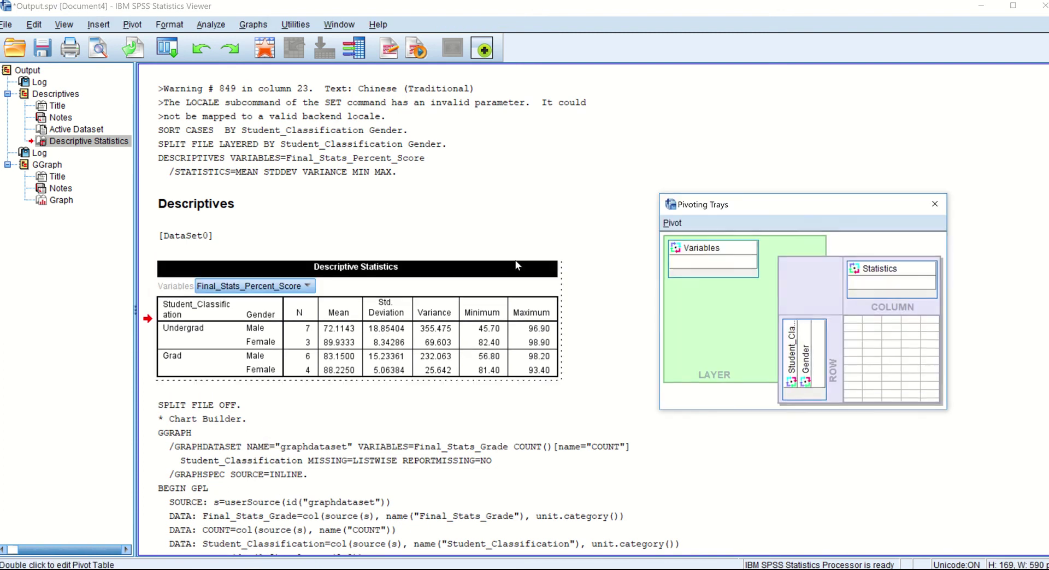
click(936, 204)
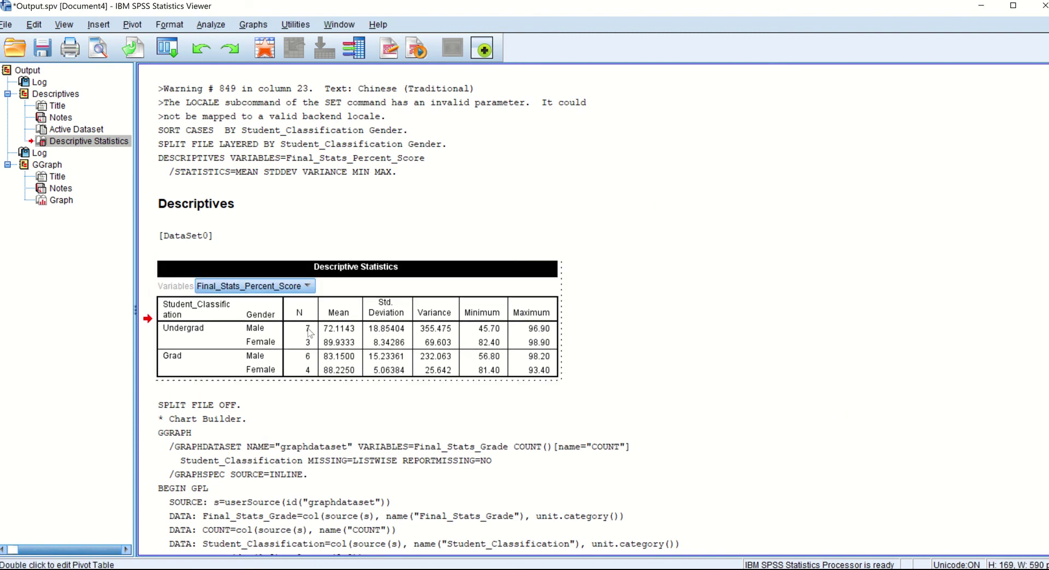
double_click(308, 329)
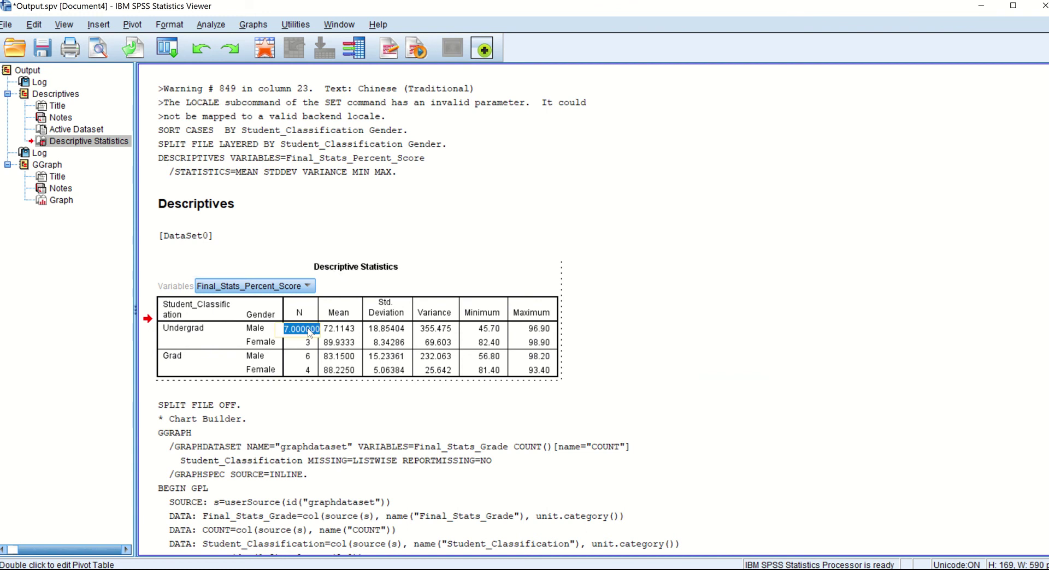
text(8)
key(Return)
click(342, 328)
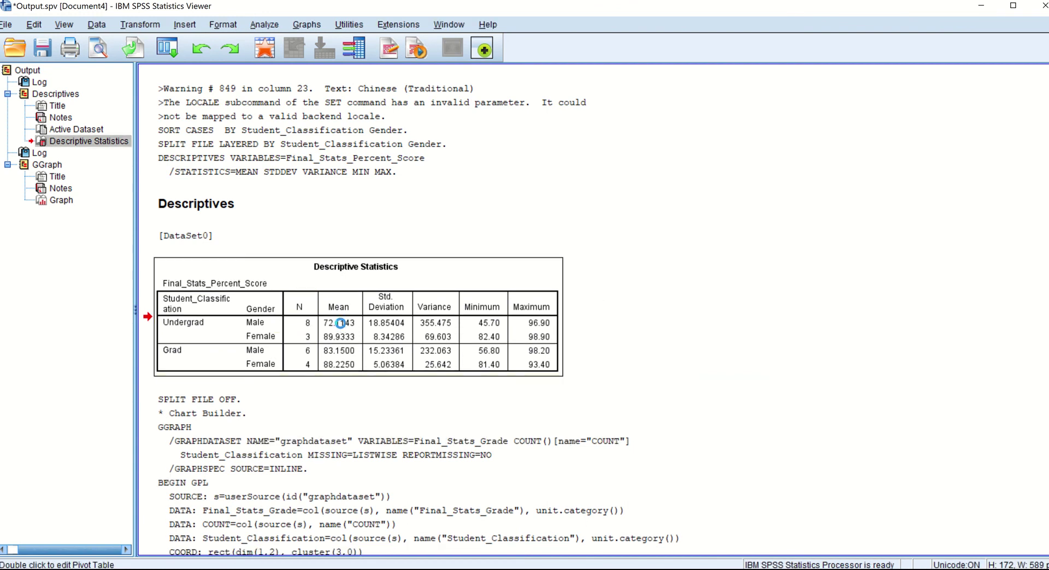
- Shorten the Undergrad Male mean to 72.1000 and apply the table changes
double_click(342, 328)
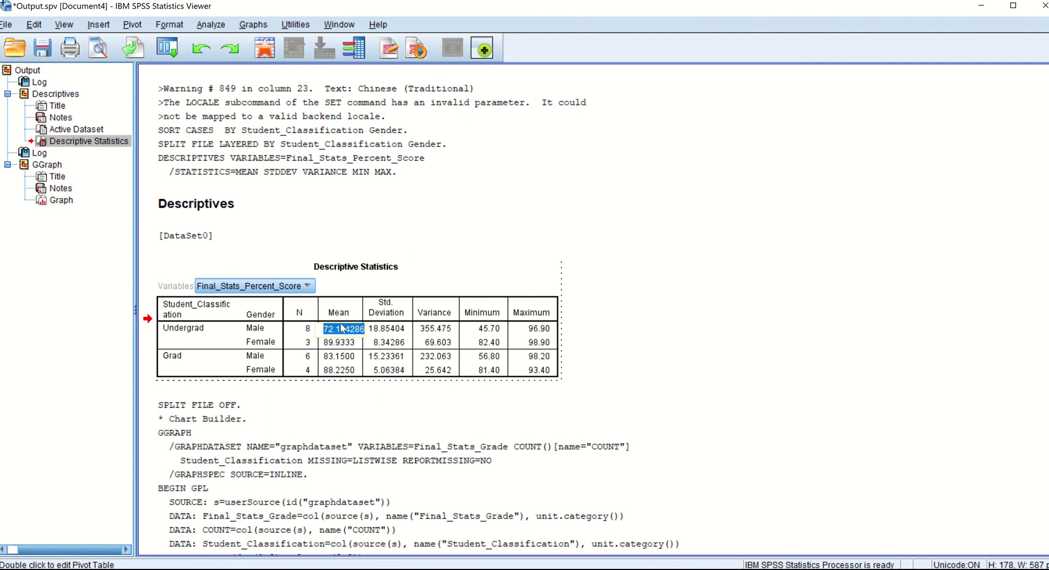
click(361, 329)
key(BackSpace)
key(BackSpace)
key(BackSpace)
key(BackSpace)
key(BackSpace)
click(692, 340)
click(320, 331)
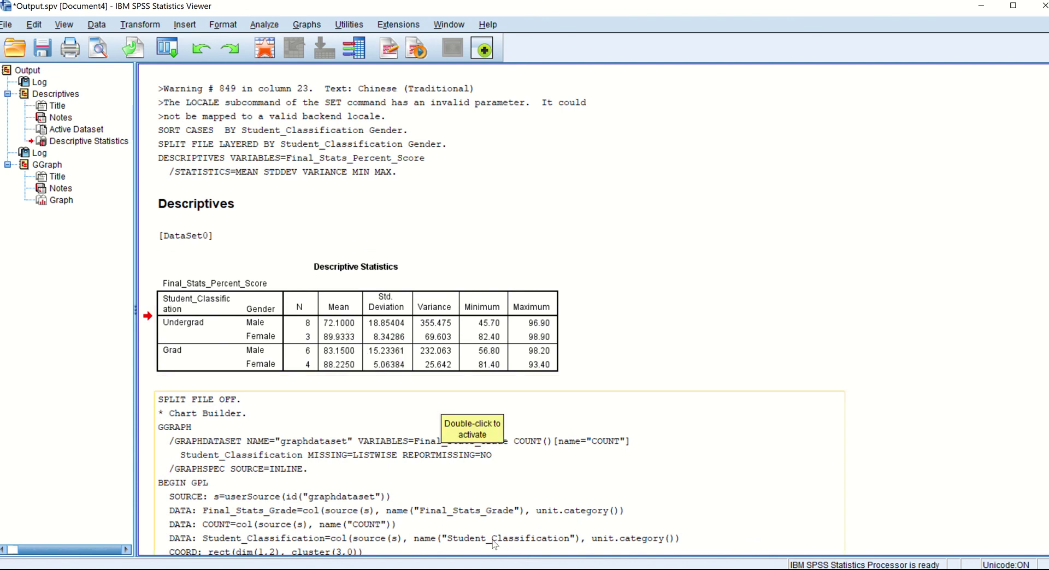
click(546, 452)
click(524, 568)
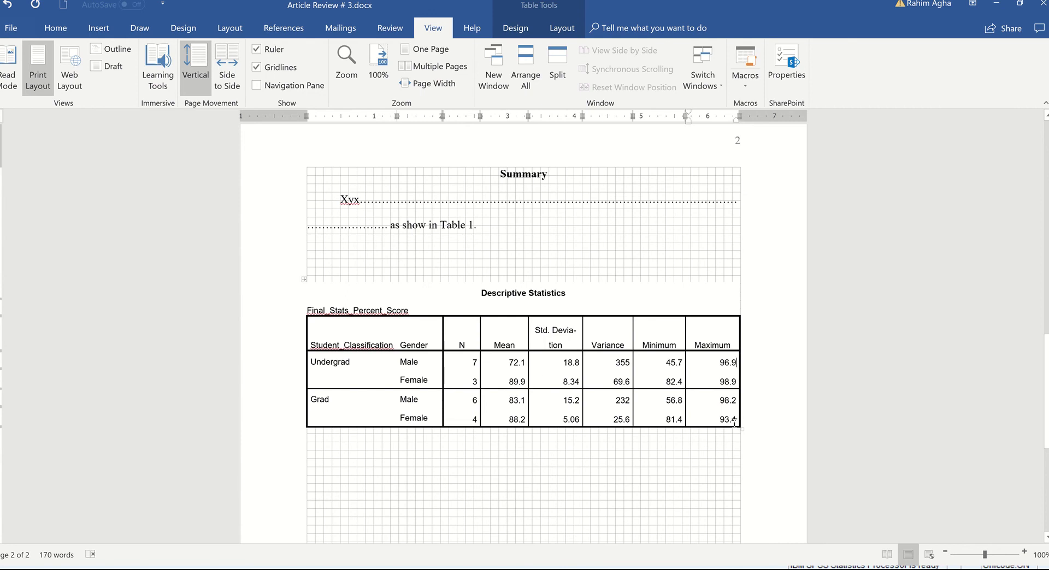
- Format the whole pasted table, titles included, in Times New Roman at 12 pt
drag(738, 421, 658, 400)
click(69, 29)
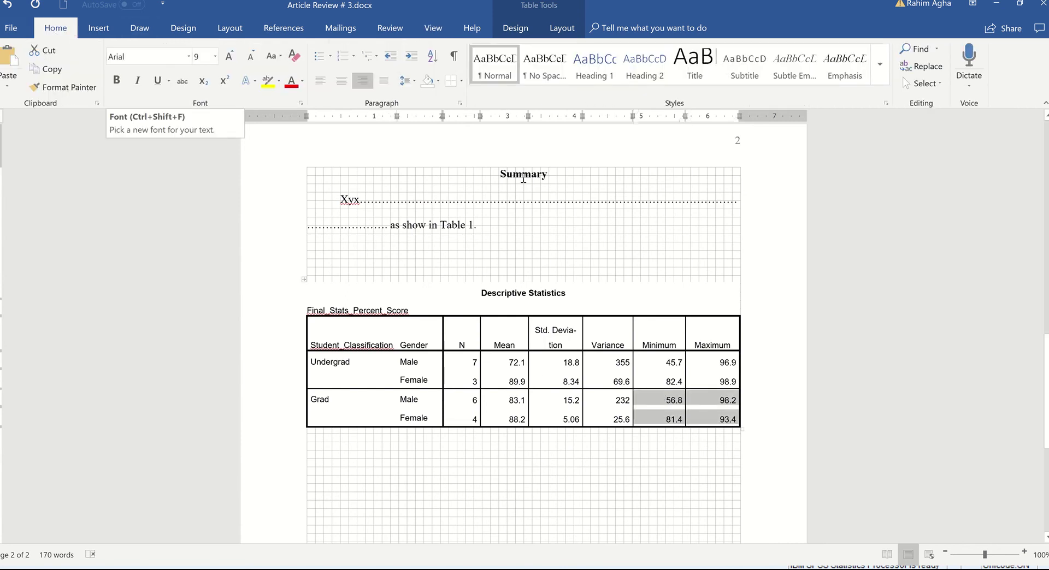
click(775, 397)
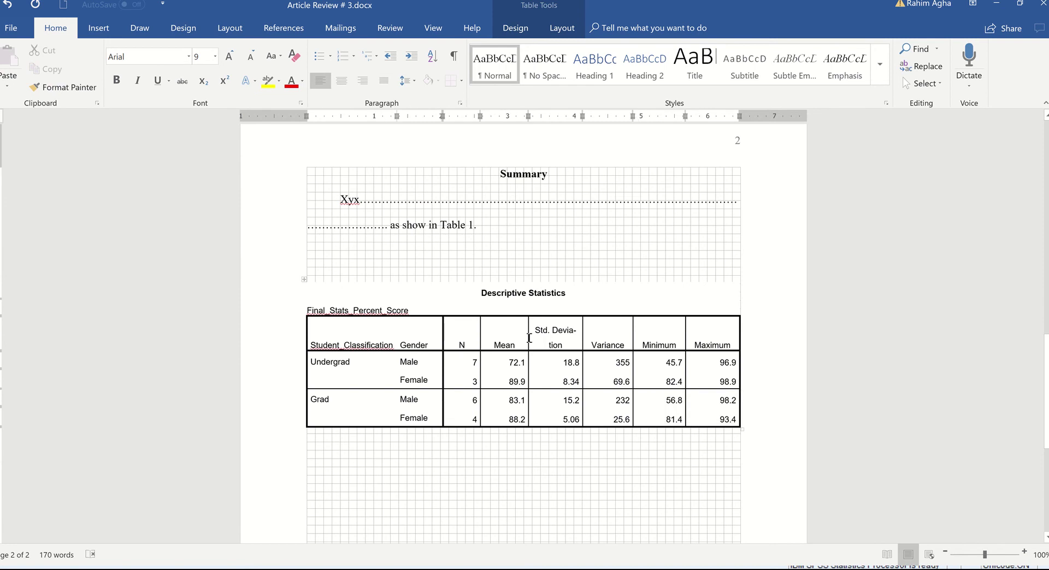
drag(529, 338, 335, 292)
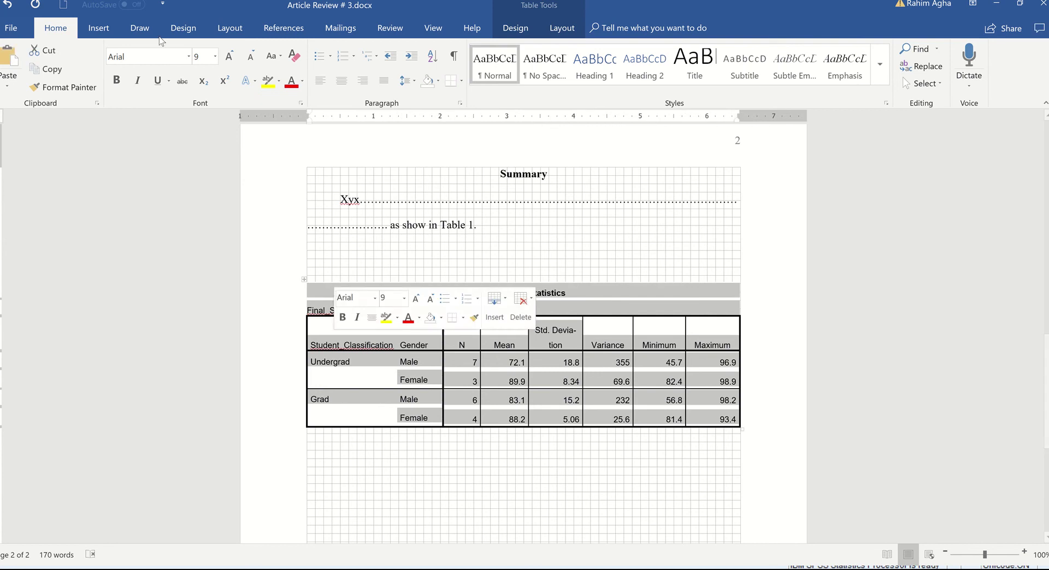
click(188, 56)
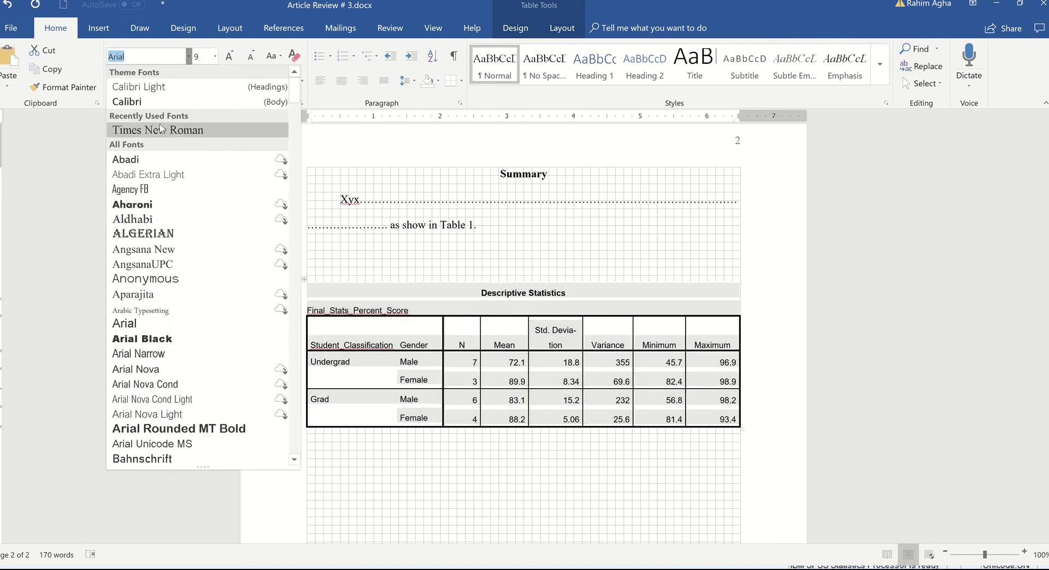
click(160, 125)
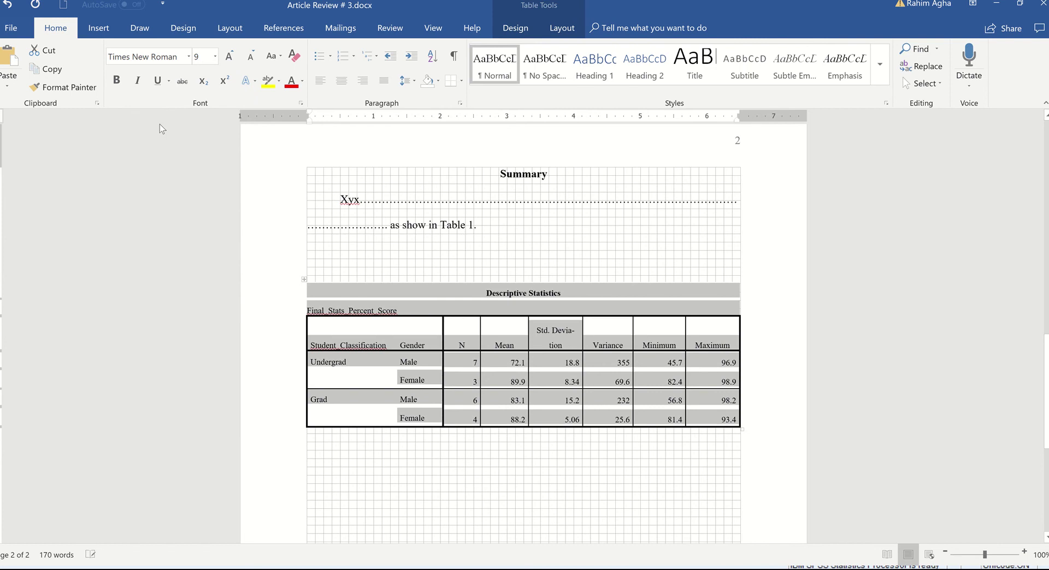
click(215, 57)
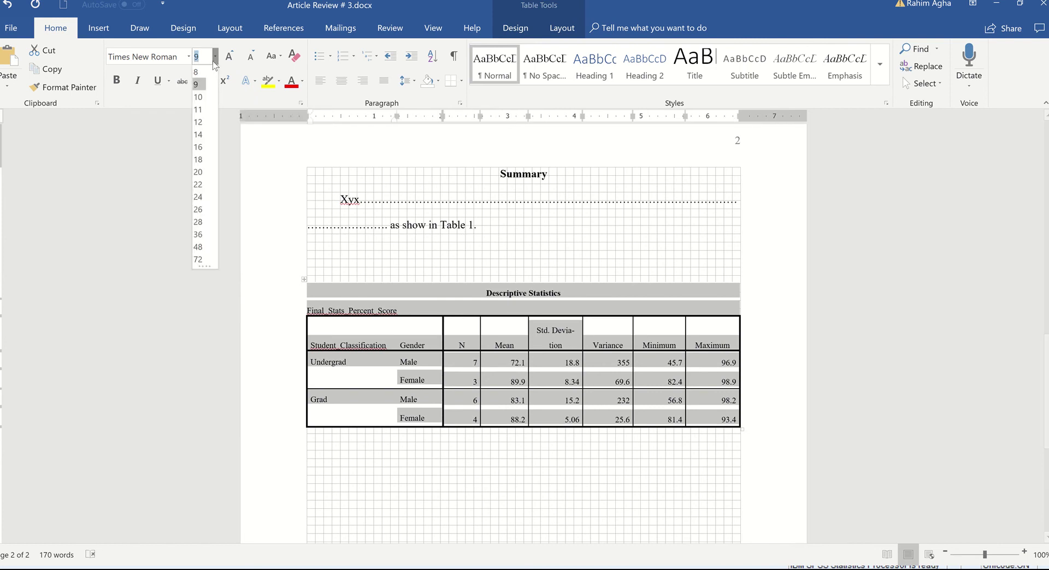
click(202, 122)
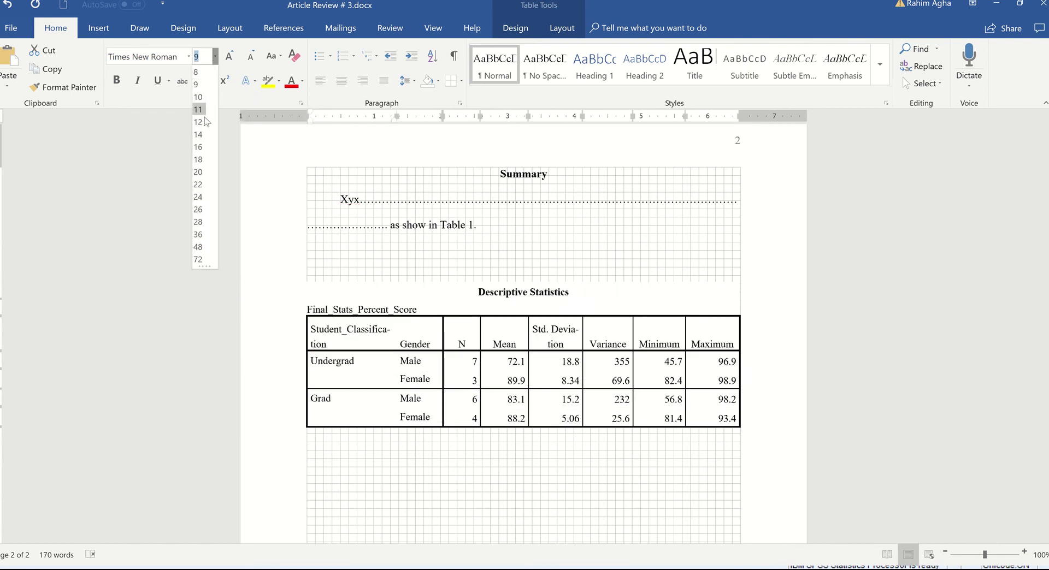
click(806, 424)
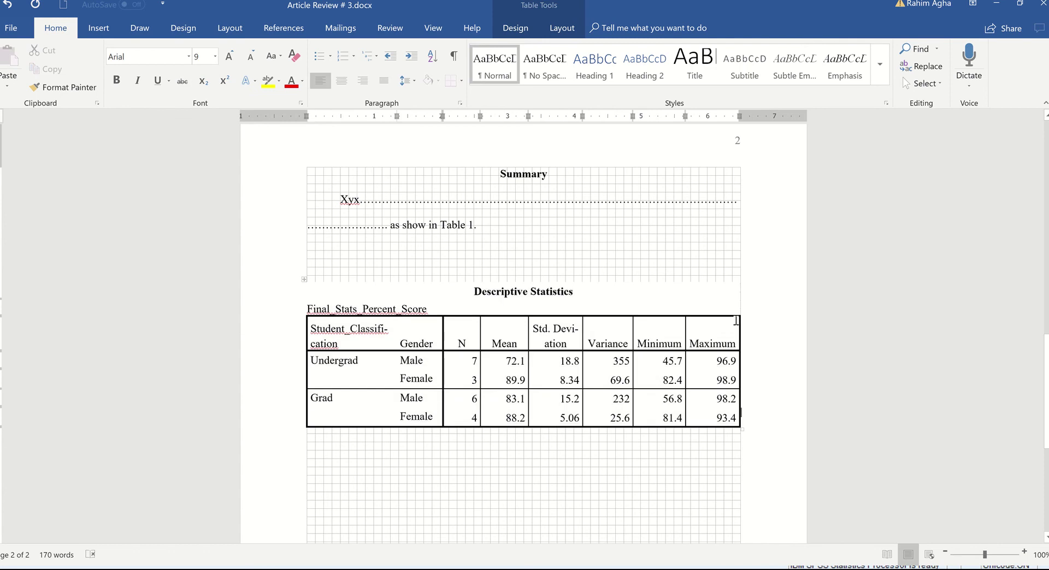
- Change Student_Classification to 'Student Classification', remove all borders, and add a bottom rule
click(352, 328)
key(BackSpace)
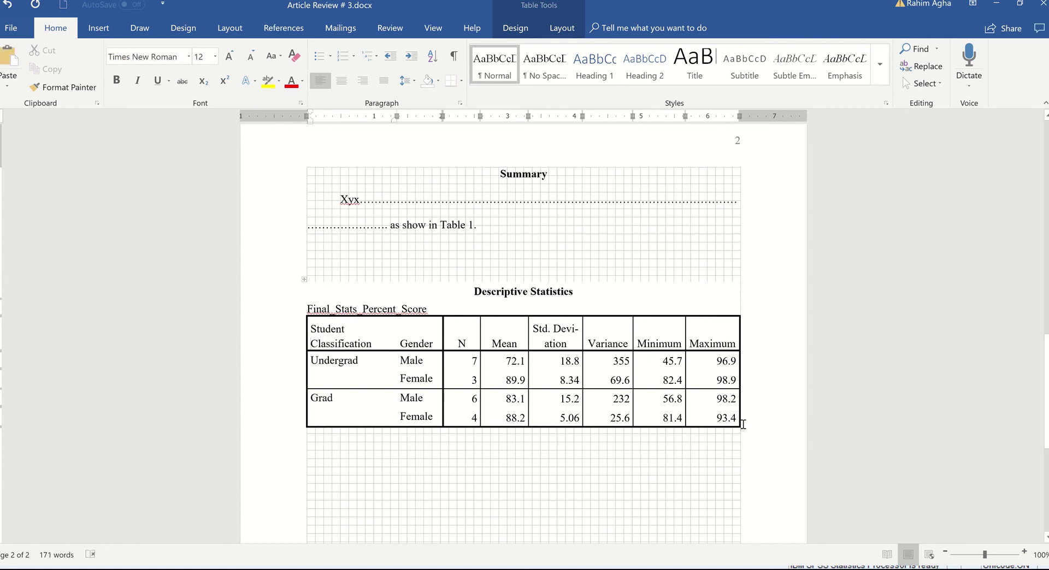
drag(736, 419, 324, 329)
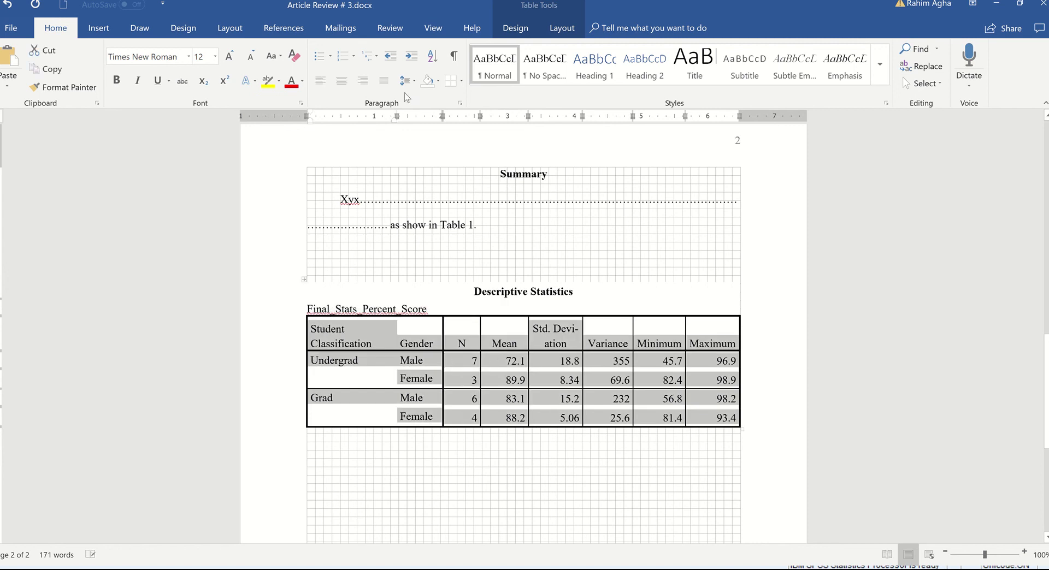
click(461, 80)
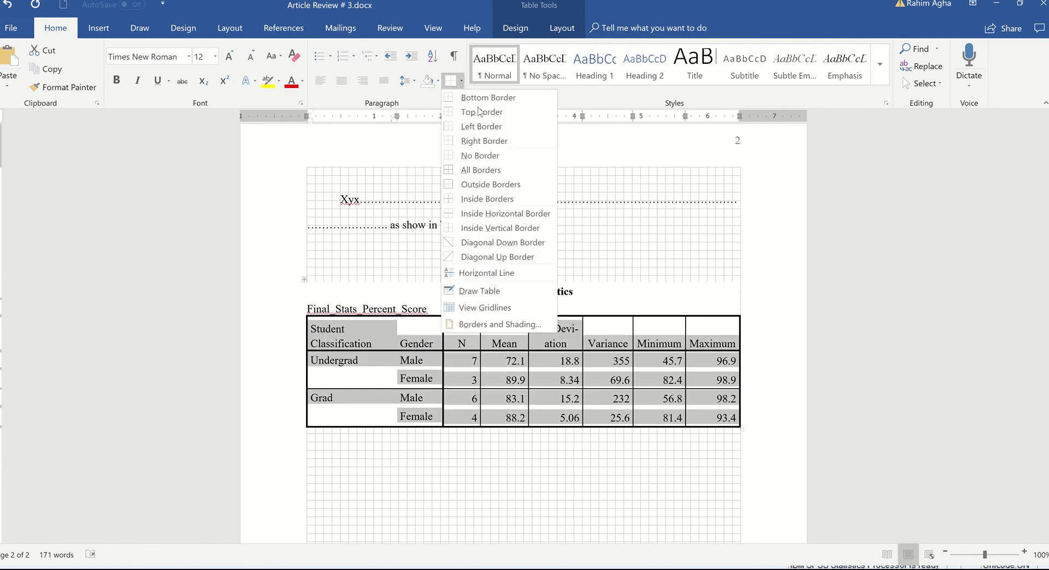
click(481, 156)
click(462, 80)
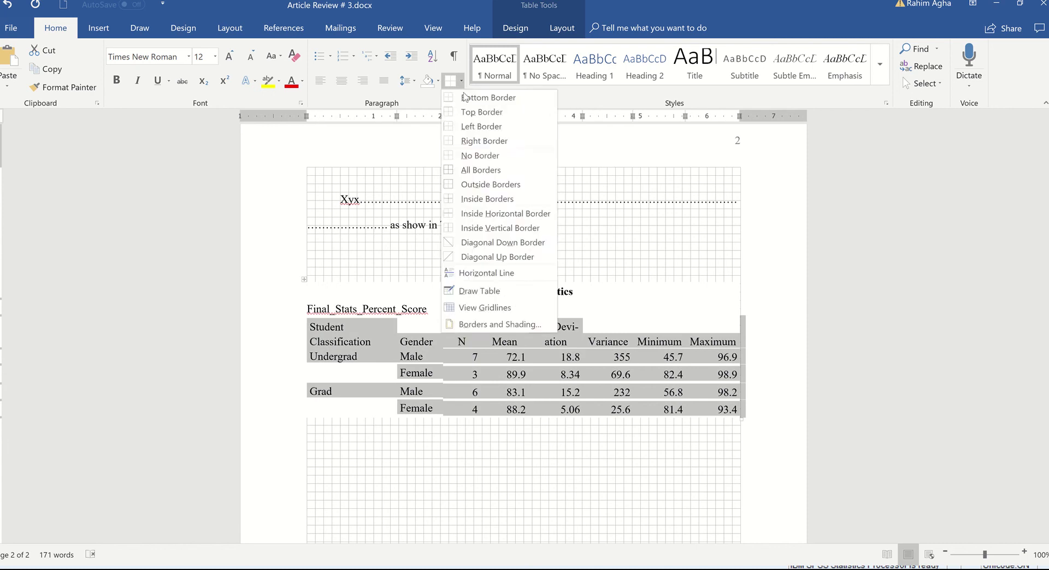
click(481, 97)
click(462, 81)
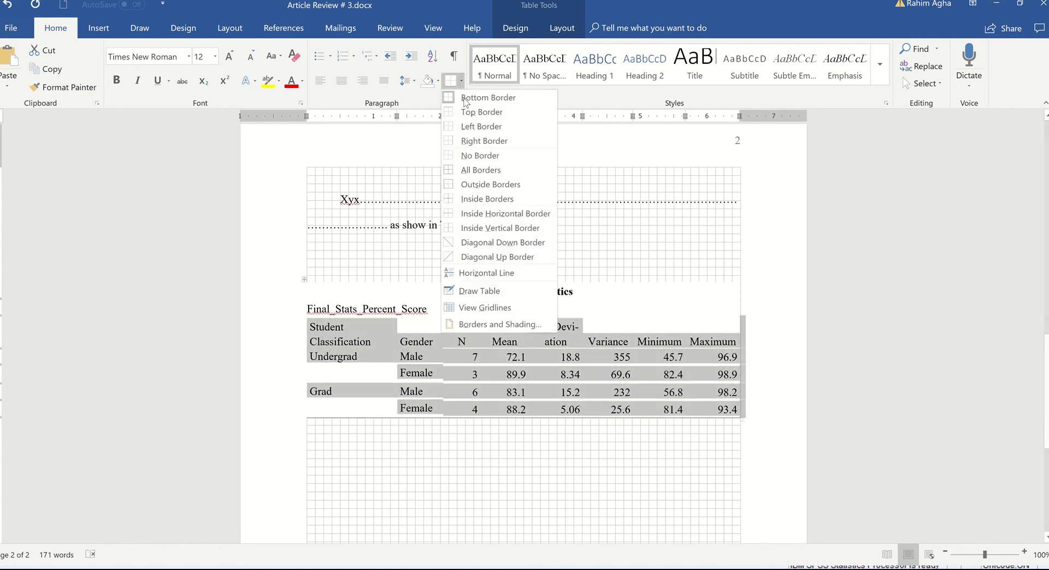
click(760, 354)
- Add a rule beneath the header row and hide the table gridlines
drag(744, 338, 359, 343)
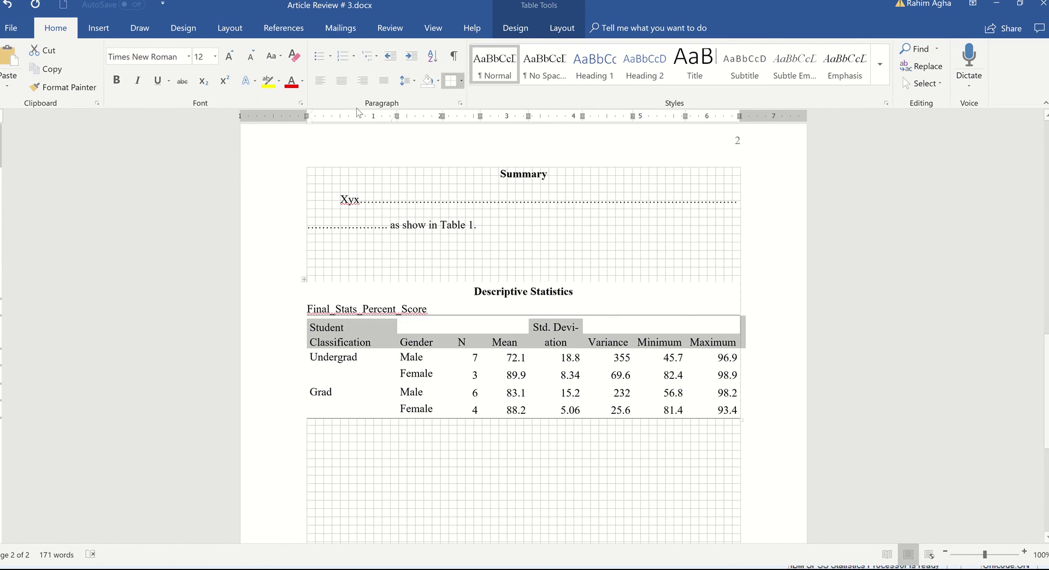
click(462, 81)
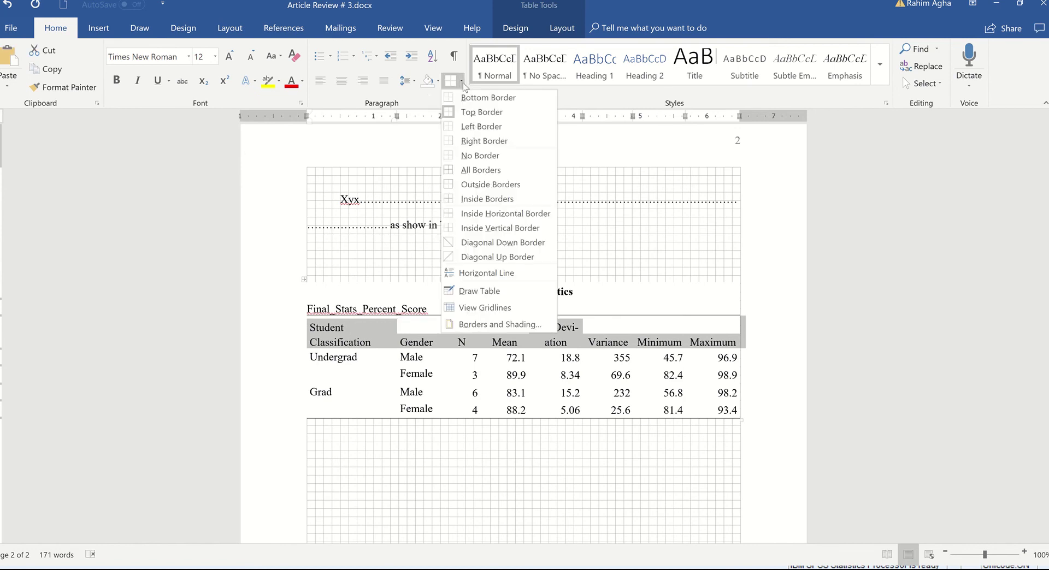
click(433, 28)
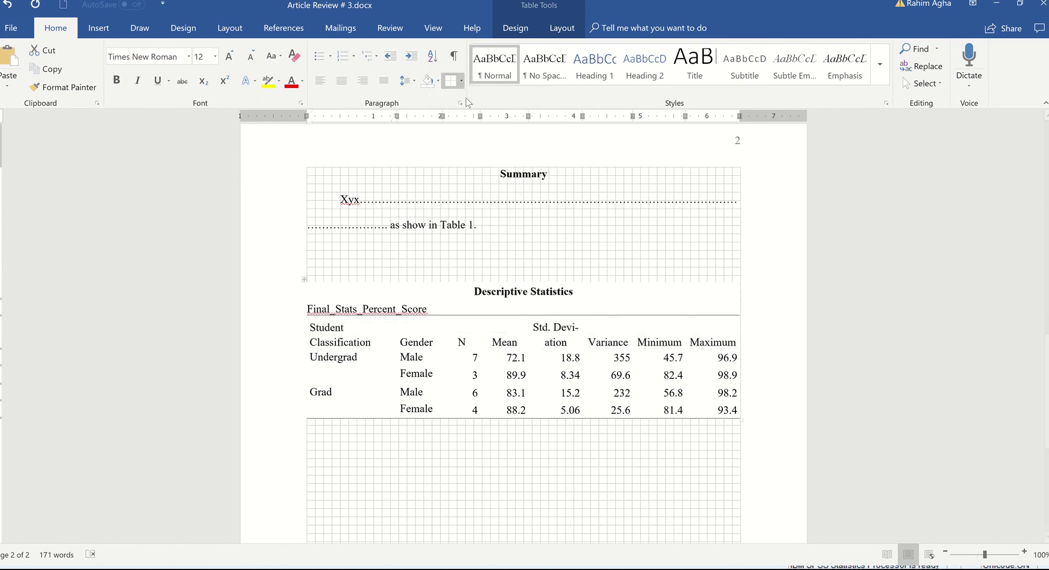
click(434, 28)
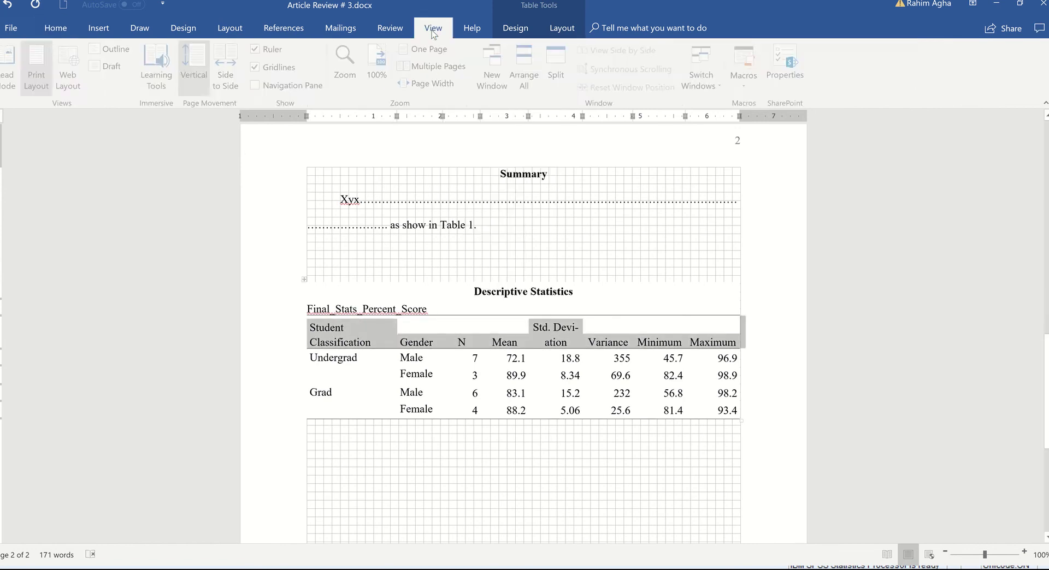
click(265, 67)
click(471, 487)
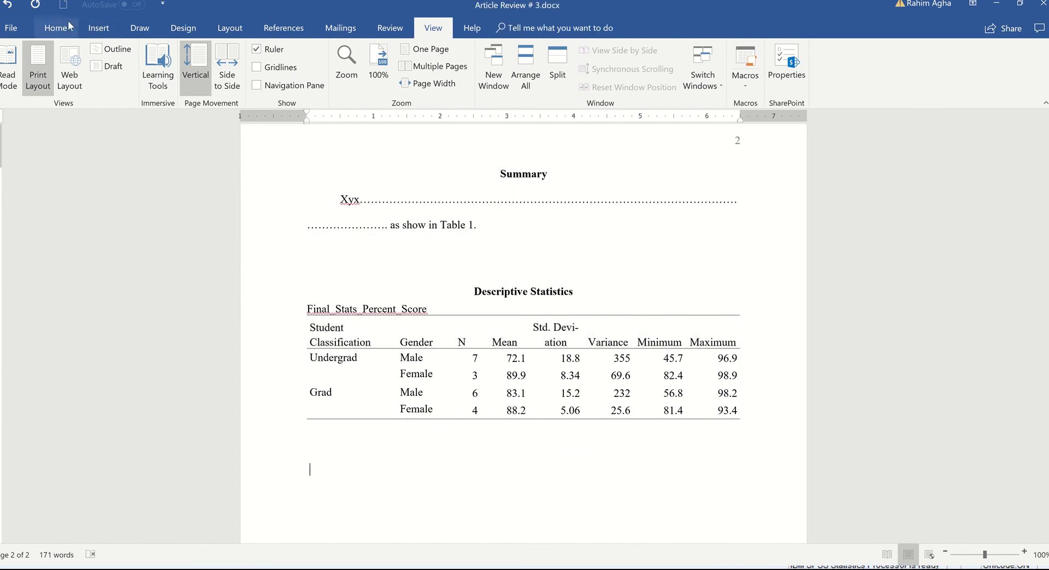
- Open the Borders and Shading settings and confirm them with OK
click(55, 28)
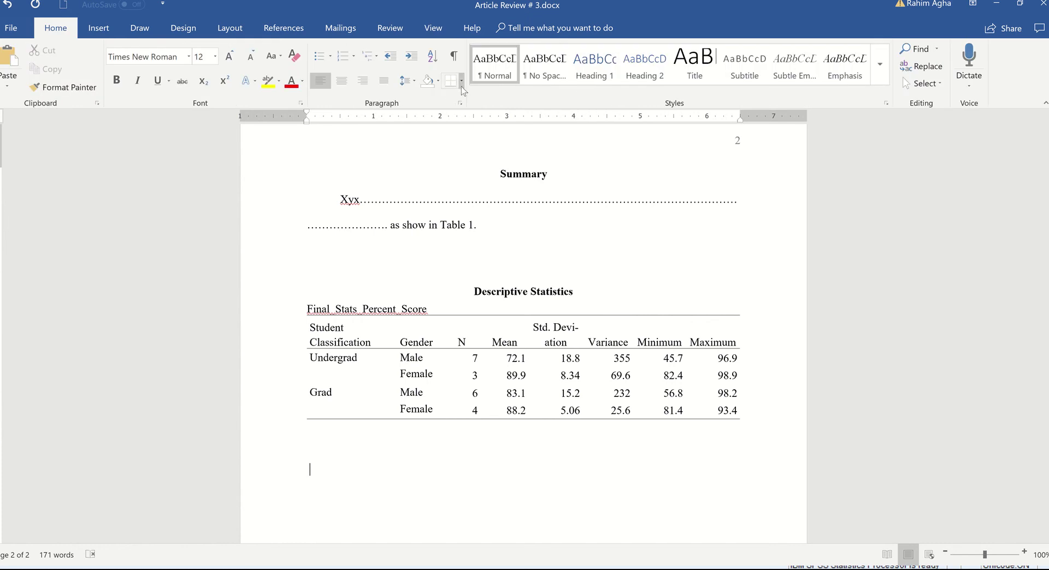
click(462, 87)
click(495, 326)
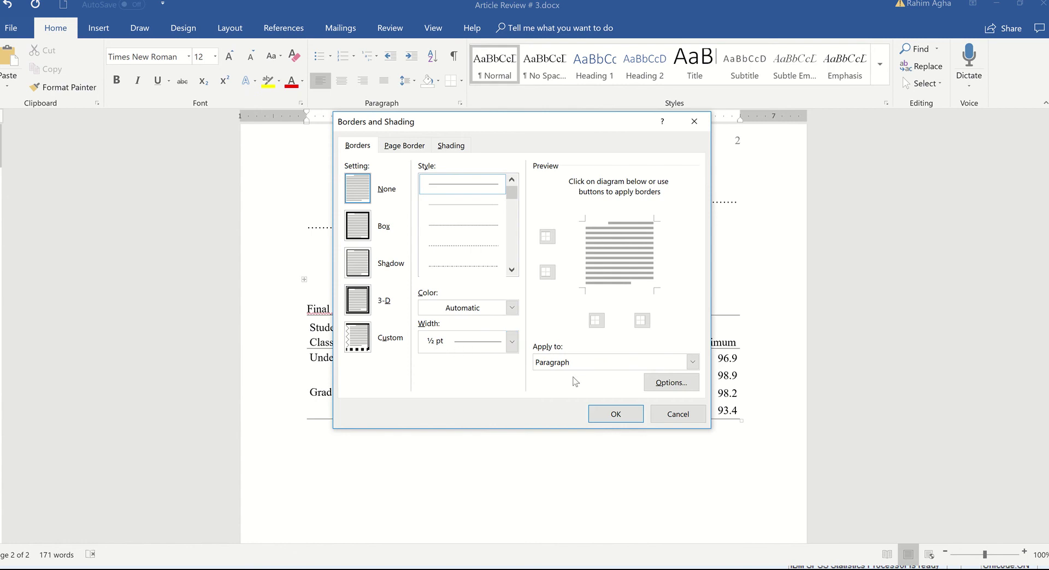
click(615, 415)
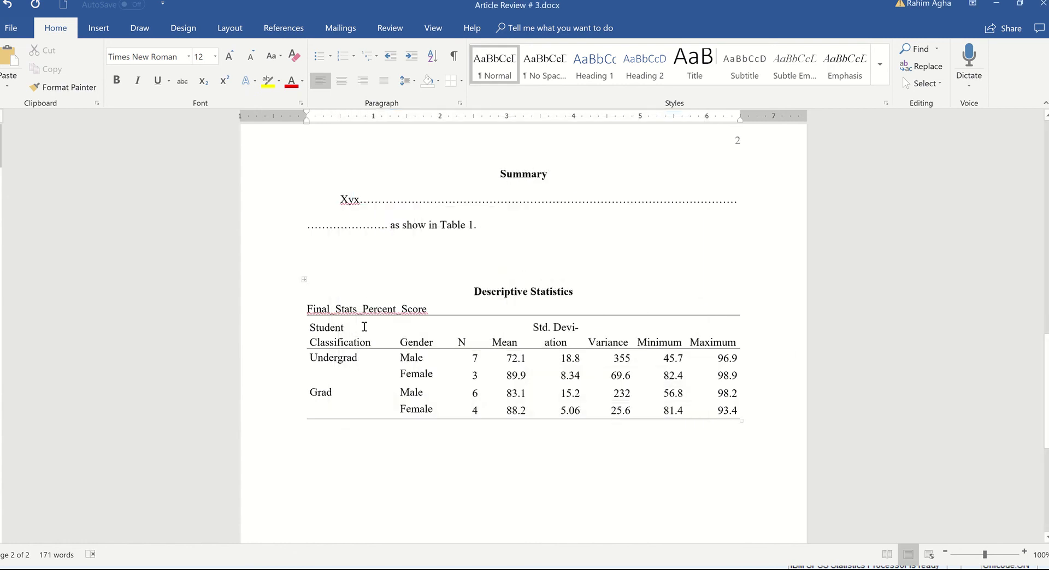
- Center the Gender through Maximum cells and left-align the first column's cells
mouse_move(682, 381)
mouse_down()
mouse_move(513, 322)
mouse_move(477, 338)
mouse_move(443, 335)
mouse_up()
click(341, 81)
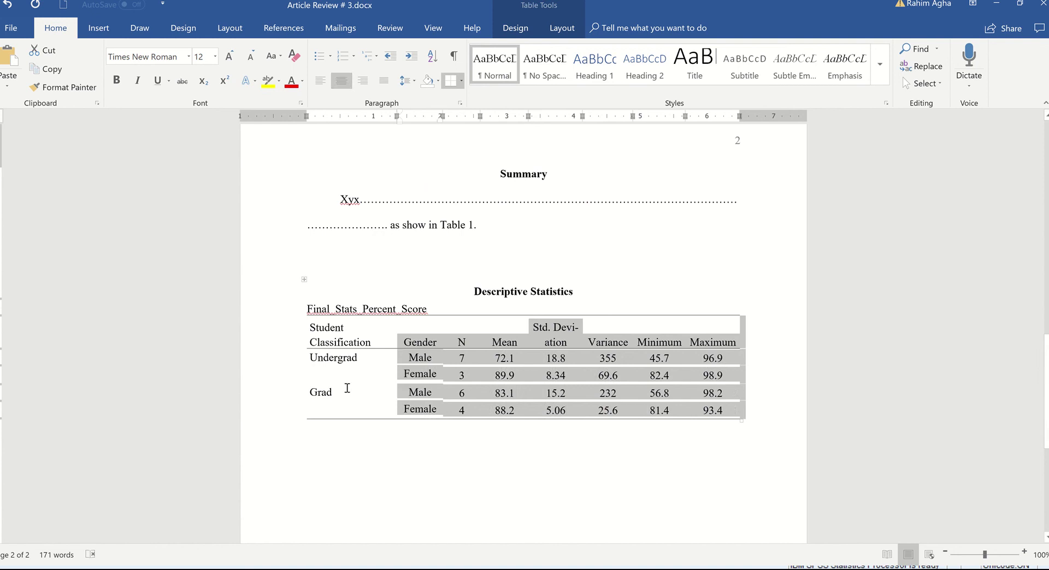
drag(347, 388, 317, 338)
click(321, 82)
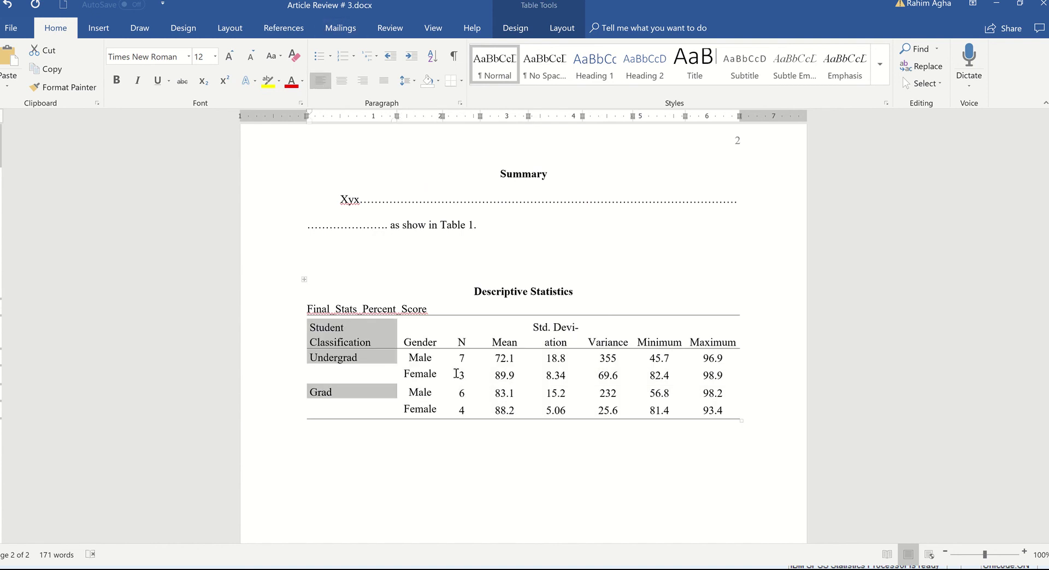
- Replace the Descriptive Statistics title with a left-aligned, non-bold, unindented 'Table 1' caption
click(475, 294)
key(ctrl+l)
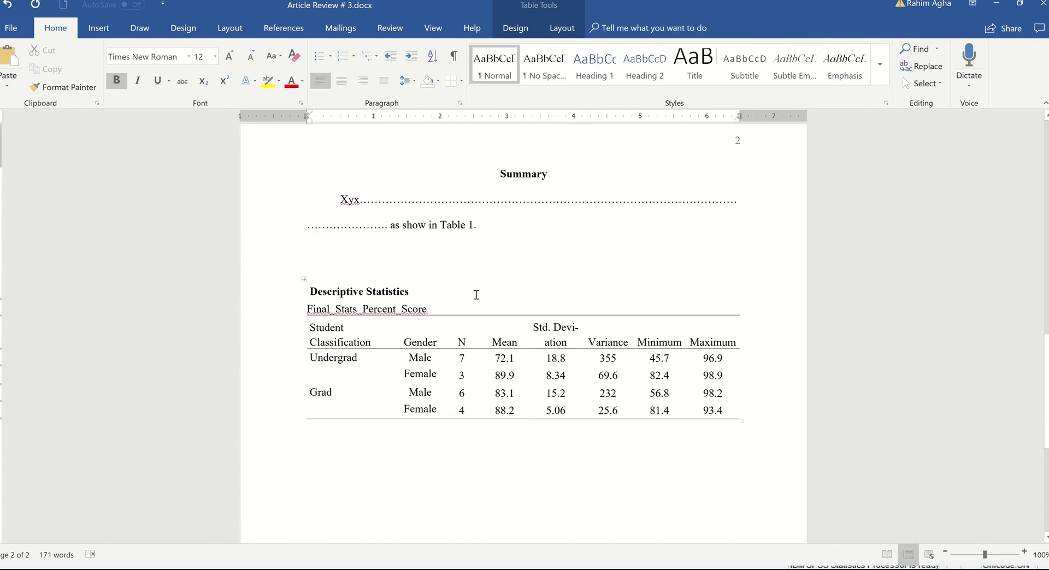
drag(411, 292, 306, 293)
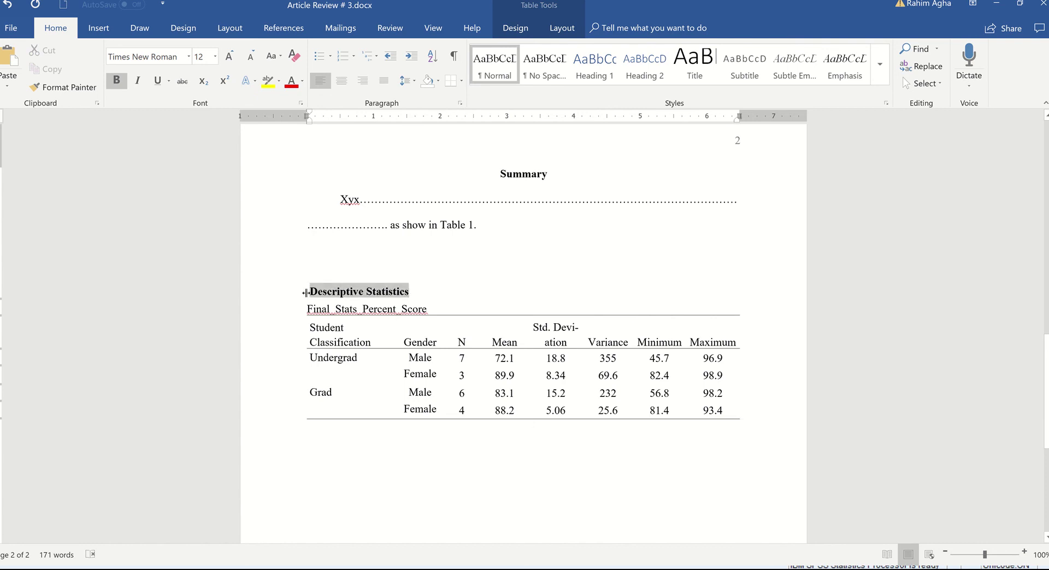
text(Tabke 1)
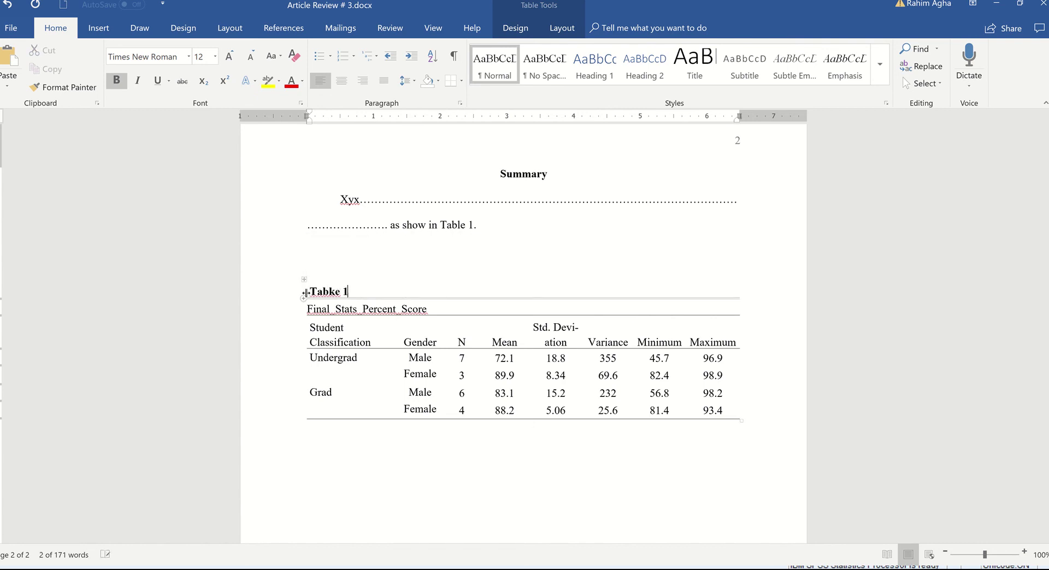
key(BackSpace)
key(BackSpace)
key(BackSpace)
key(BackSpace)
text(le)
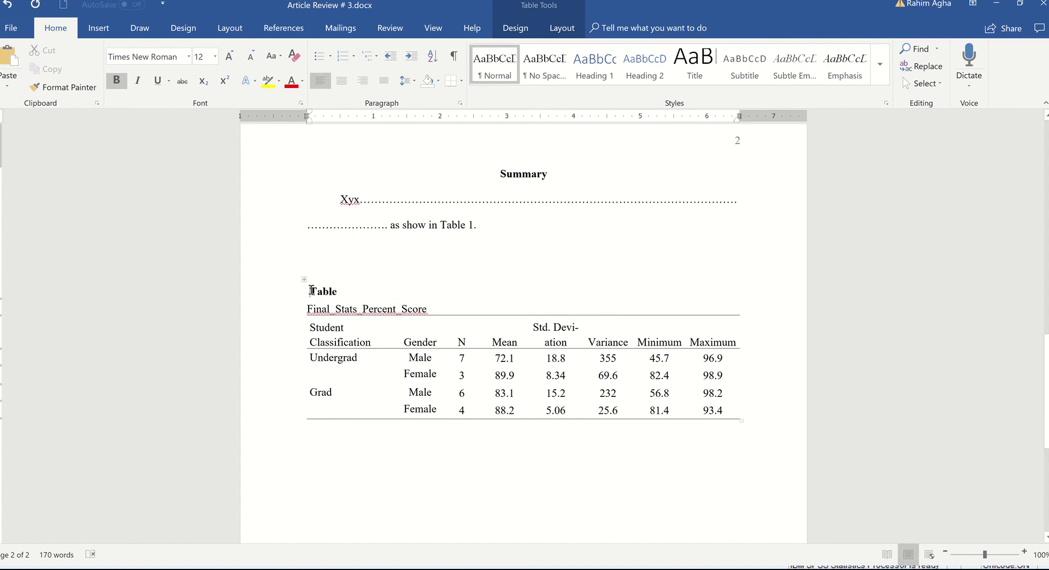
click(311, 291)
key(BackSpace)
text(1)
drag(343, 291, 309, 295)
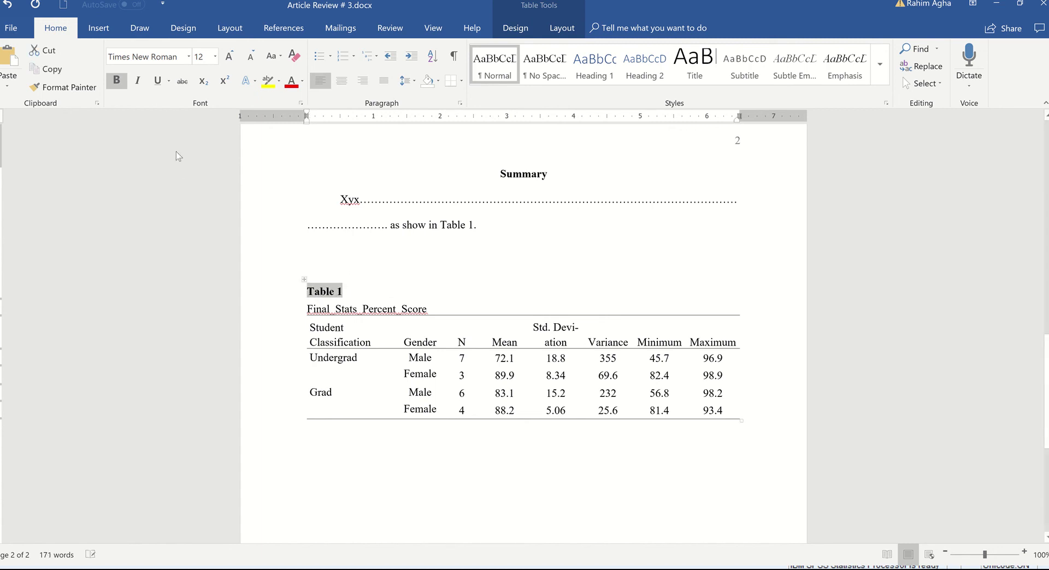
key(ctrl+b)
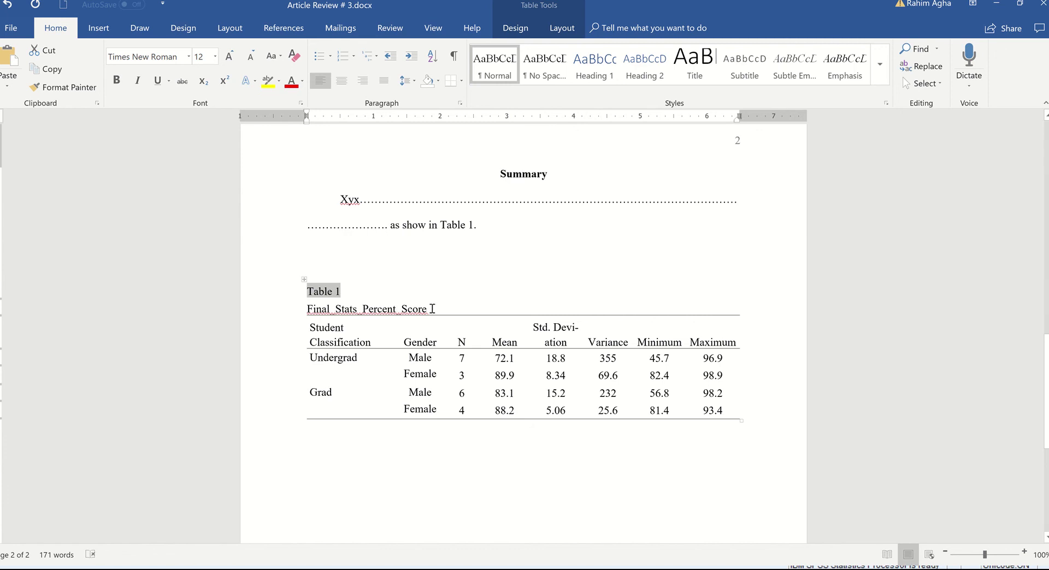
- Replace the Final_Stats_Percent_Score line with italic 'Title' and select both caption lines
triple_click(330, 309)
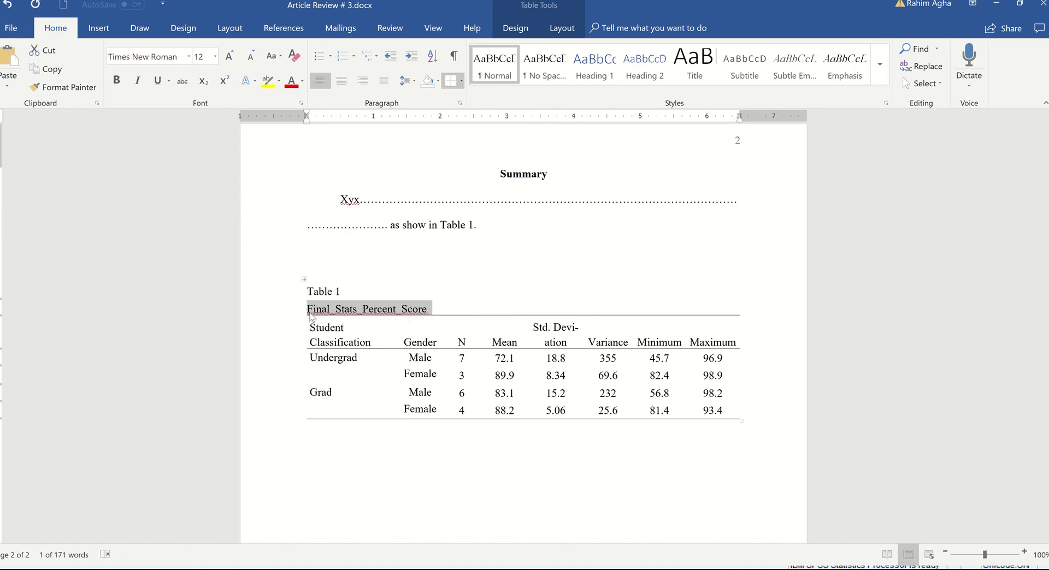
text(Title)
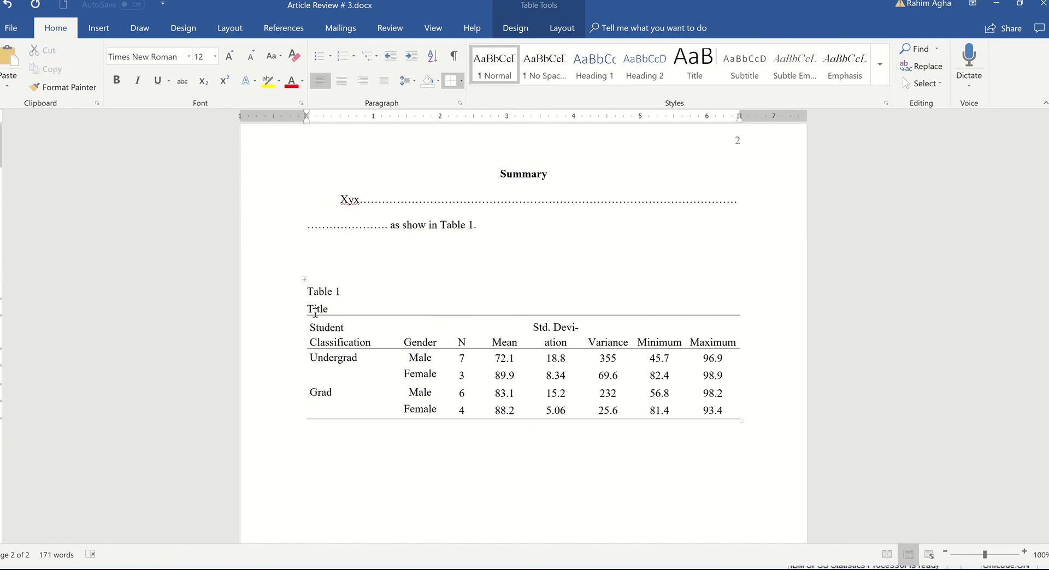
drag(332, 309, 309, 309)
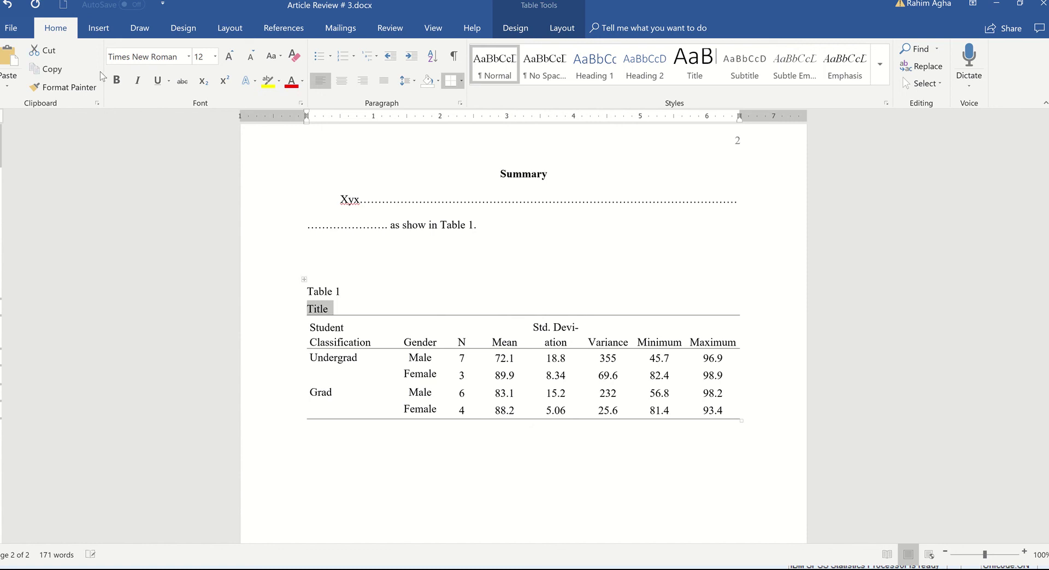
click(137, 81)
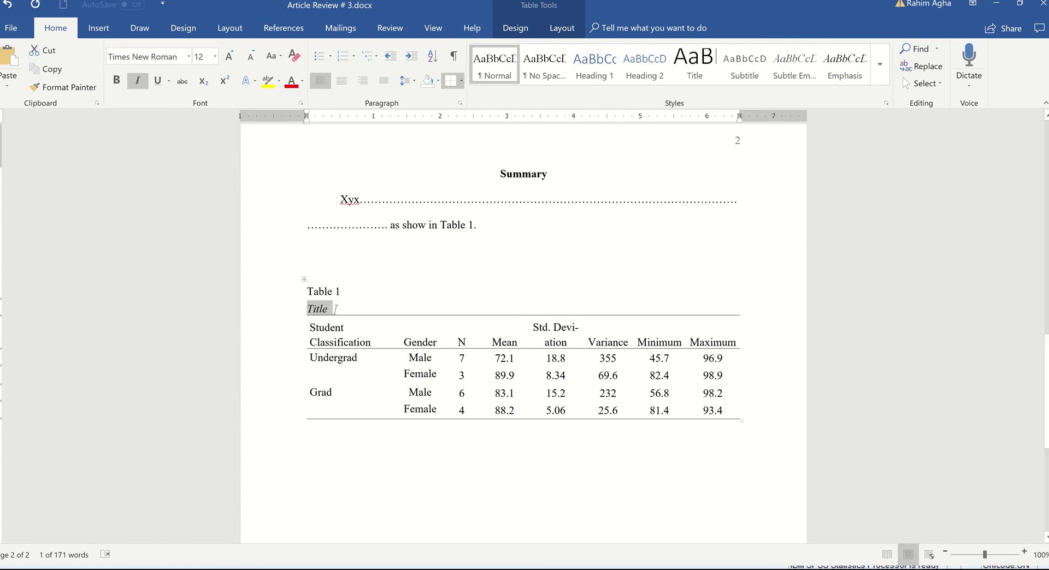
drag(334, 310, 314, 295)
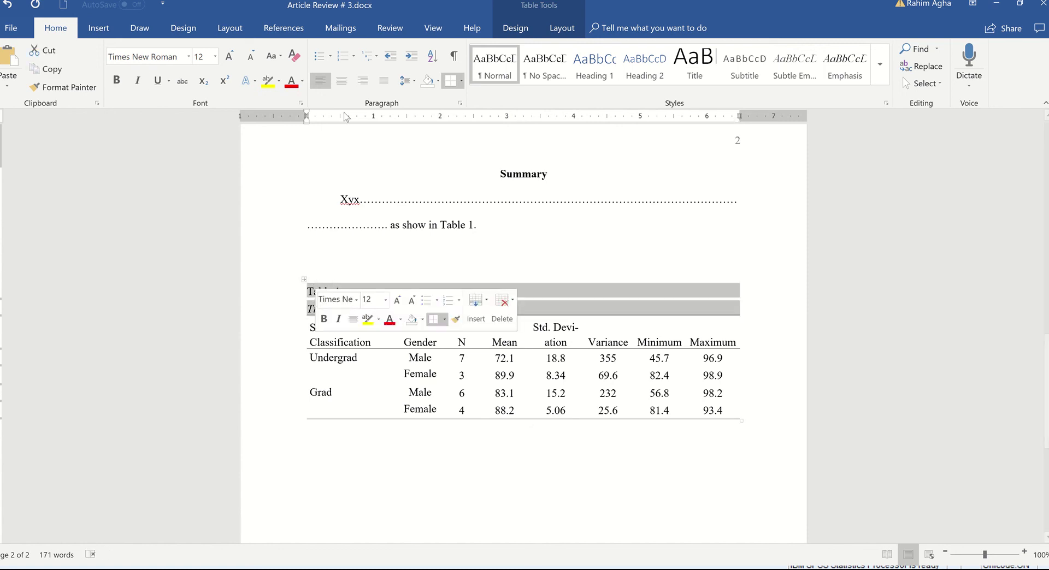
- Set 2.0 line spacing on the Table 1 and Title caption lines
click(408, 85)
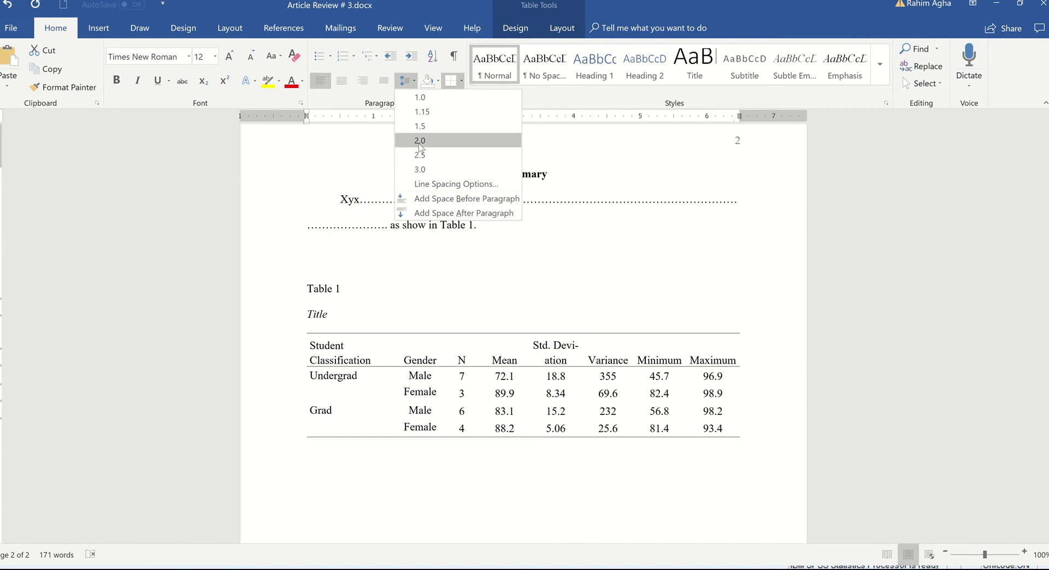
click(419, 140)
click(497, 304)
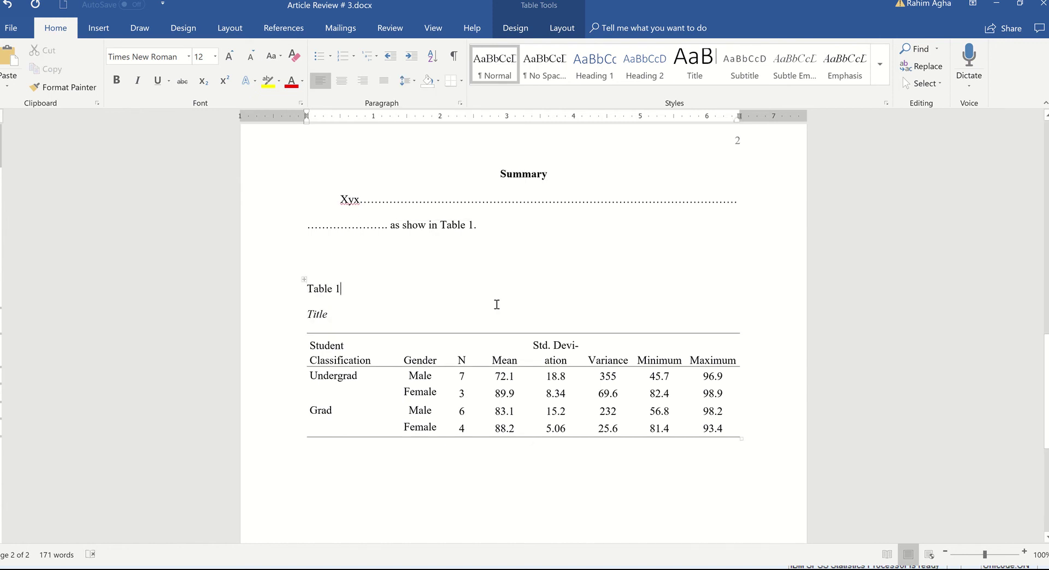
- Delete the extra empty lines above Table 1, leaving one blank line after the paragraph
click(314, 255)
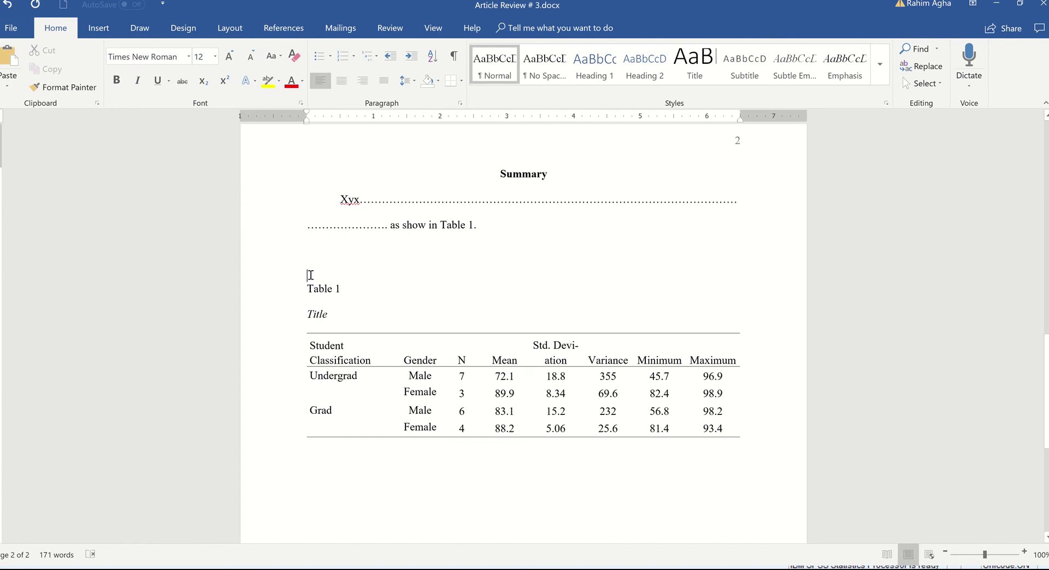
key(Delete)
key(BackSpace)
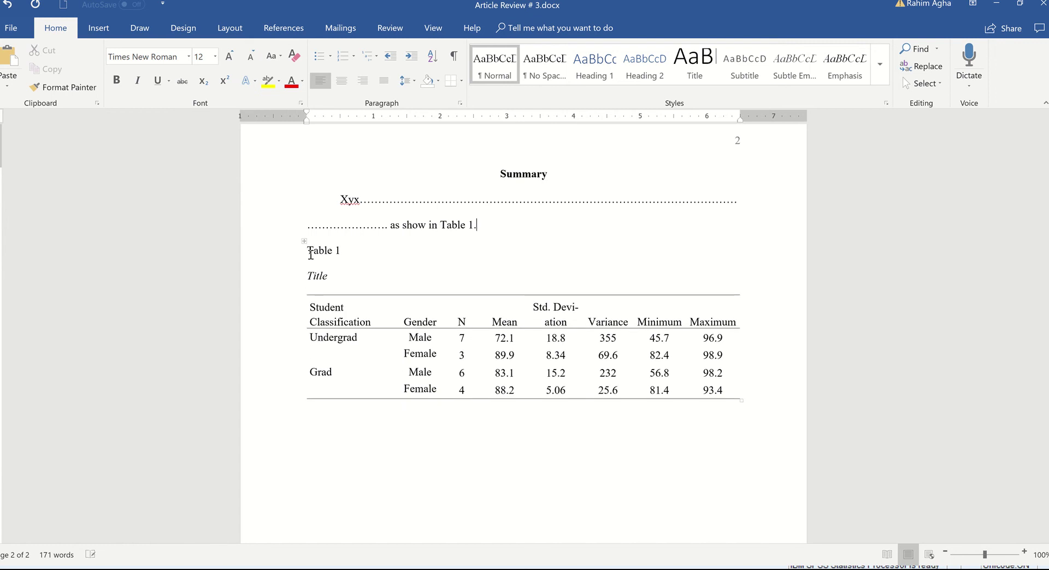
key(Return)
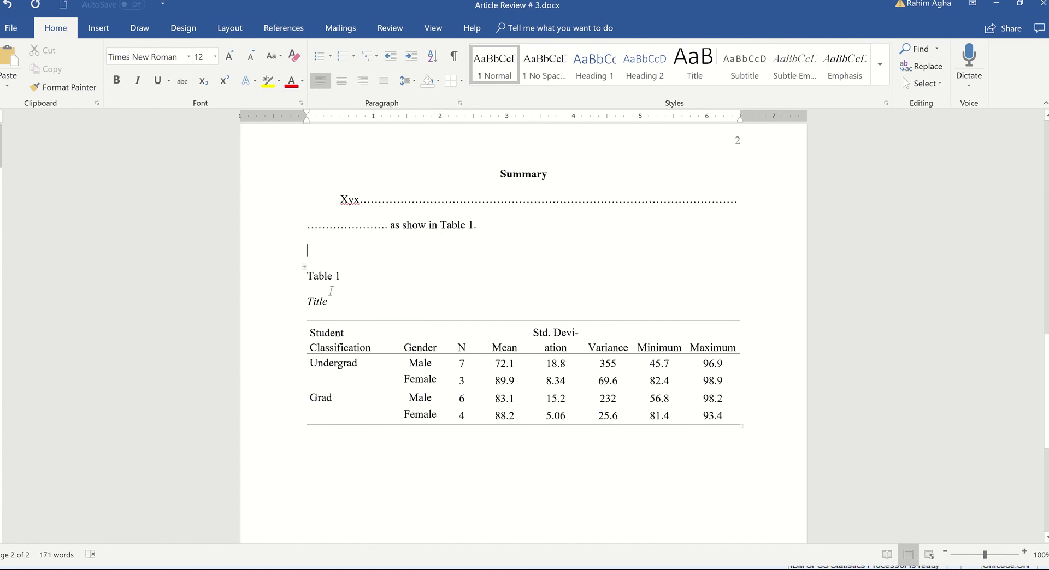
- Reapply 2.0 line spacing to the selected Table 1 and Title caption rows
drag(332, 299, 326, 280)
click(407, 80)
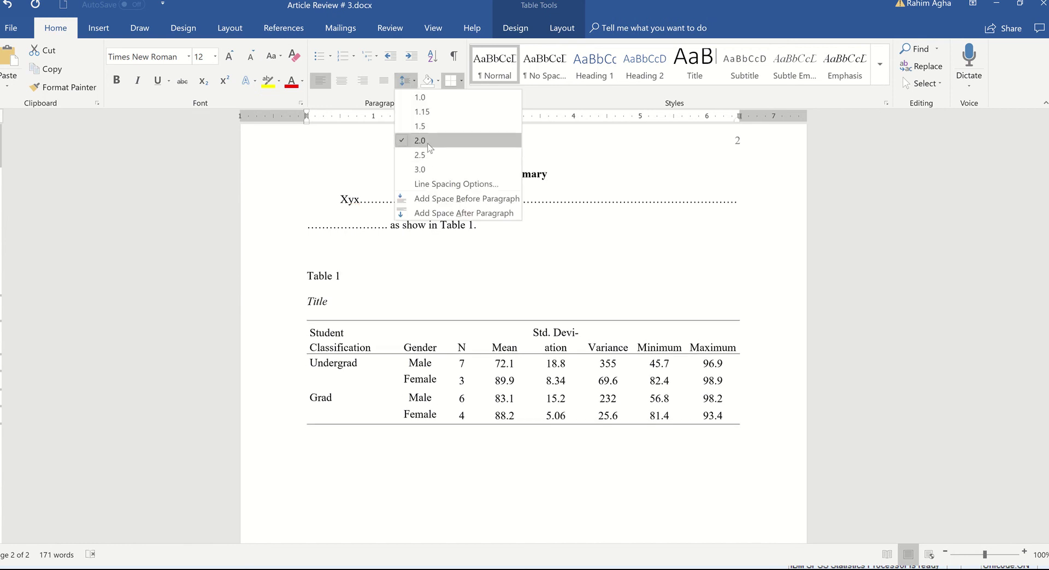
click(429, 143)
click(354, 305)
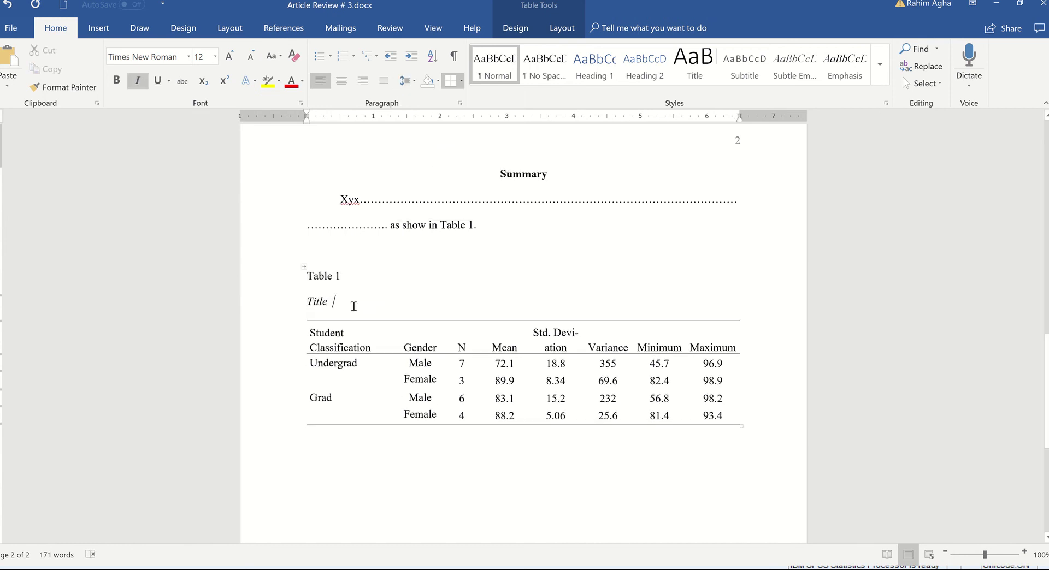
drag(1044, 377, 1046, 392)
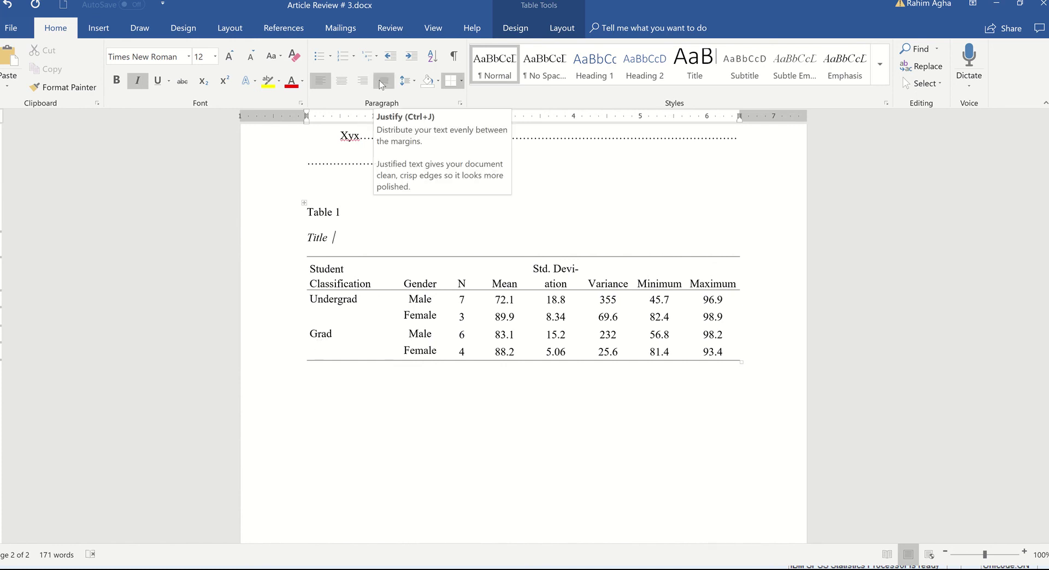
- Set 1.0 line spacing on the empty line below the table and add another empty line
click(310, 369)
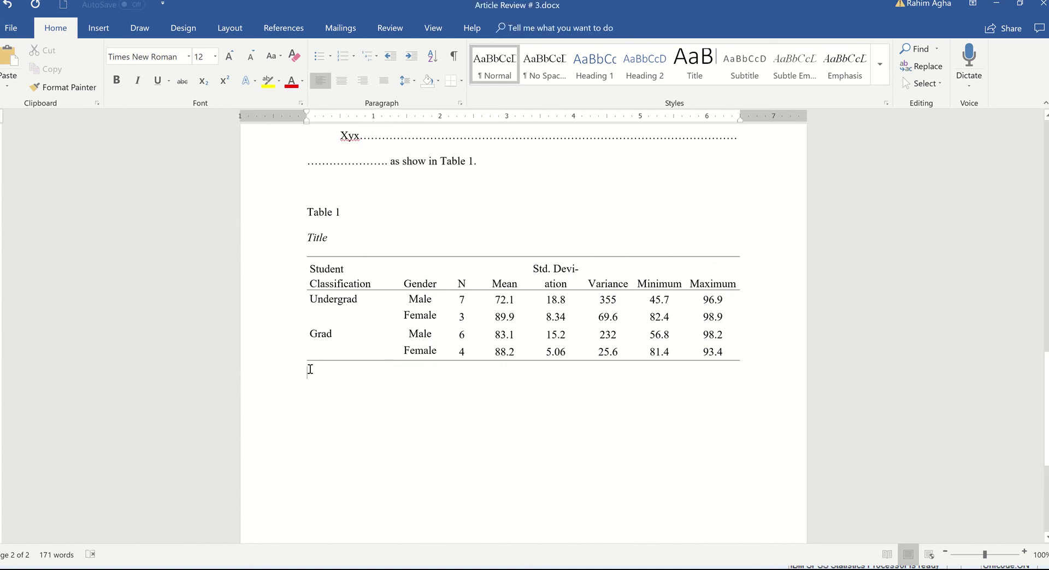
click(402, 86)
click(419, 98)
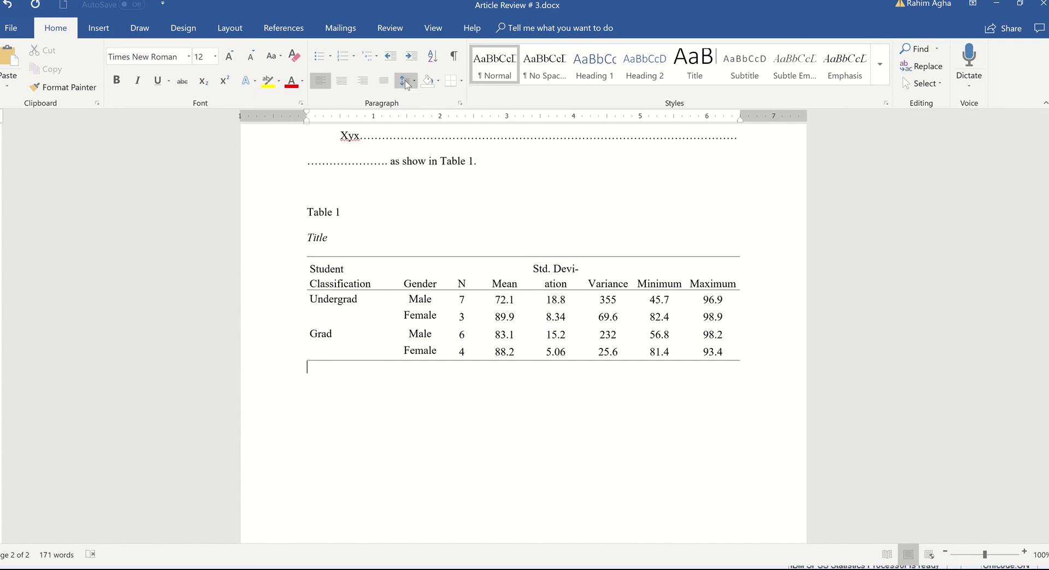
click(404, 82)
click(413, 97)
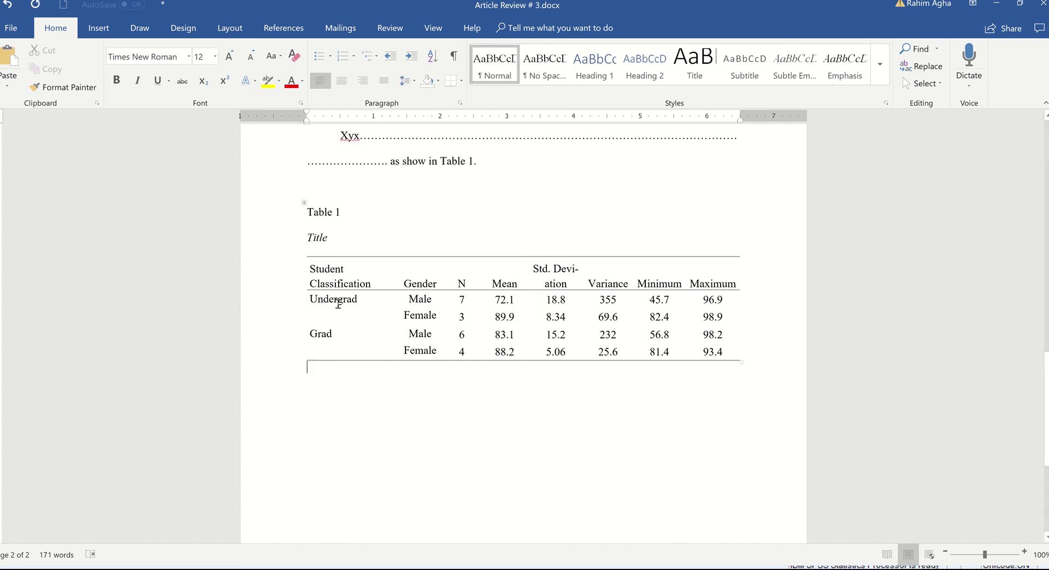
key(Return)
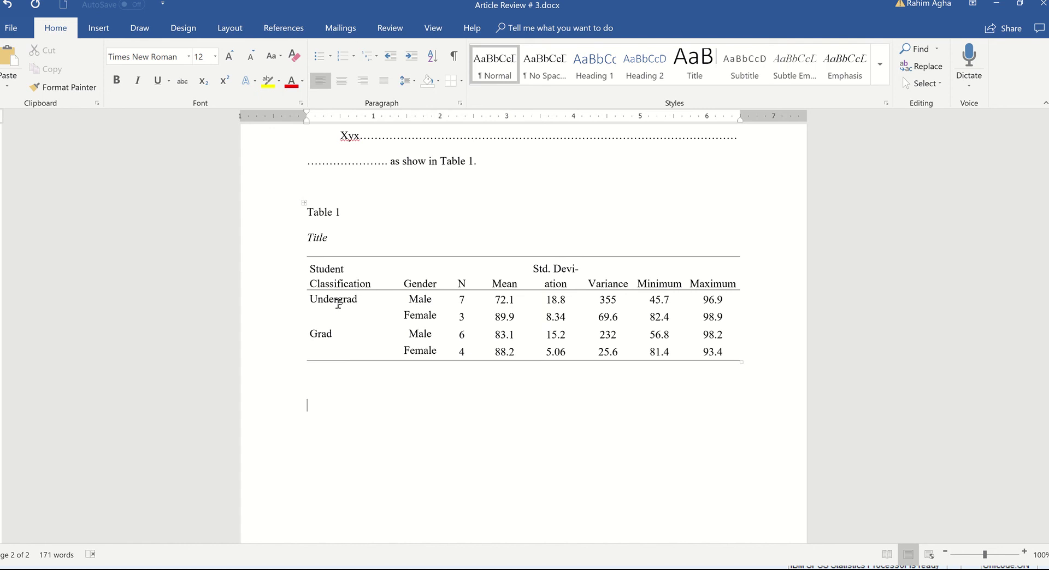
- Remove stray test characters and center the empty line below the table
text(jdkdkd)
key(BackSpace)
key(BackSpace)
key(BackSpace)
key(BackSpace)
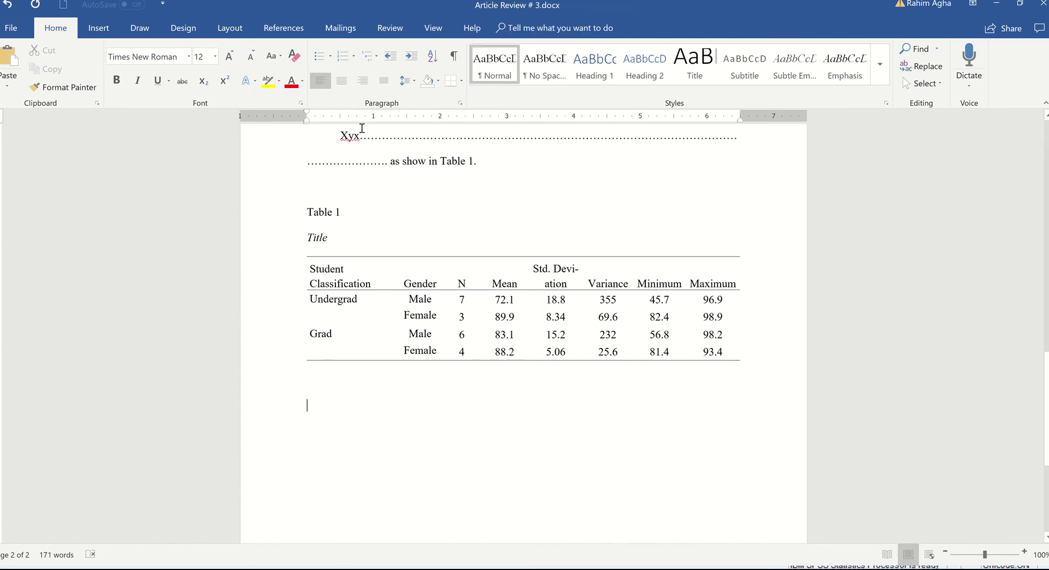
click(329, 395)
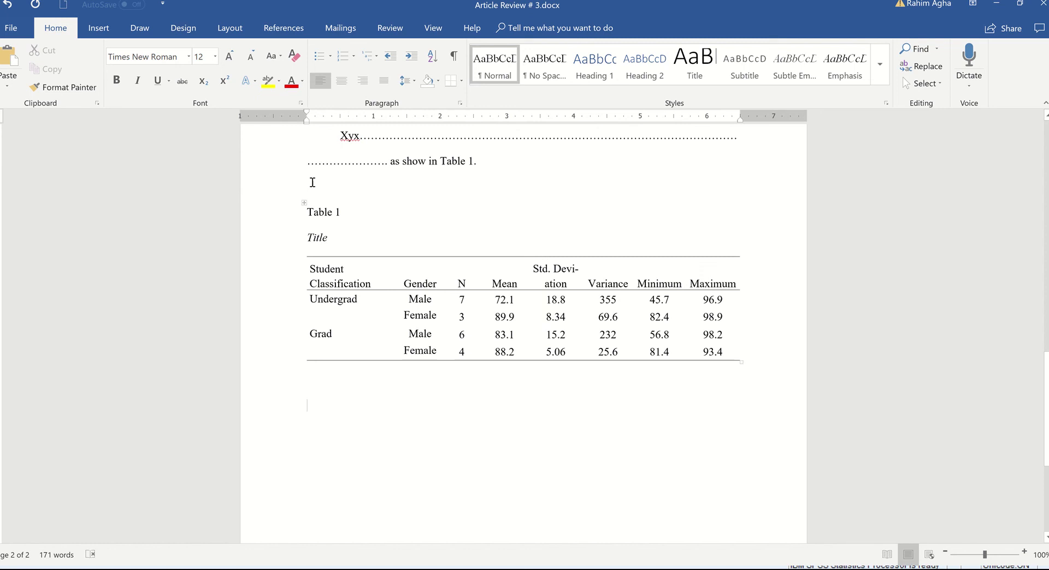
click(346, 79)
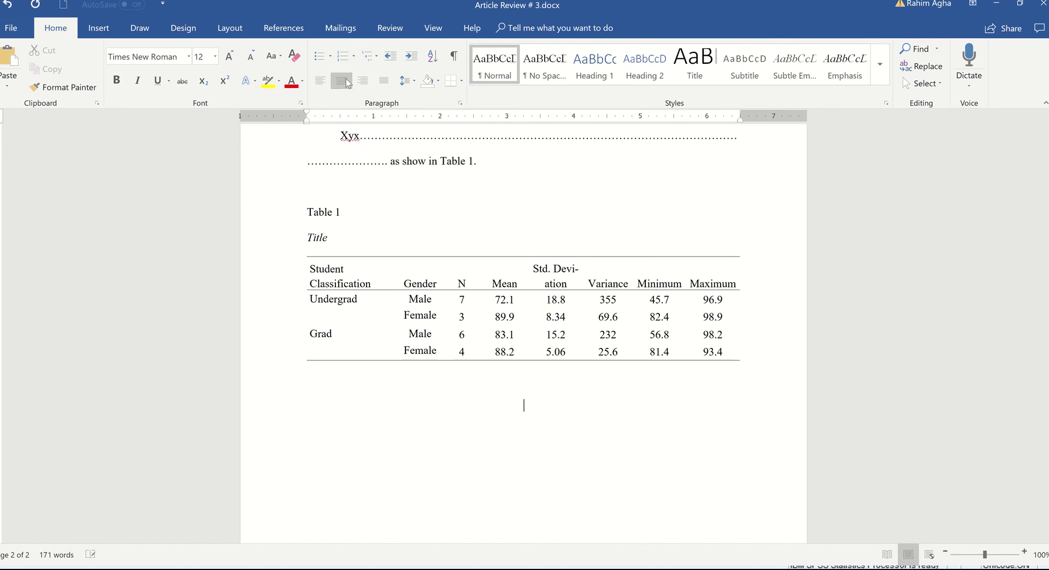
- Insert Norway.JPG on the centered line and narrow it to 5.11 inches wide
click(97, 29)
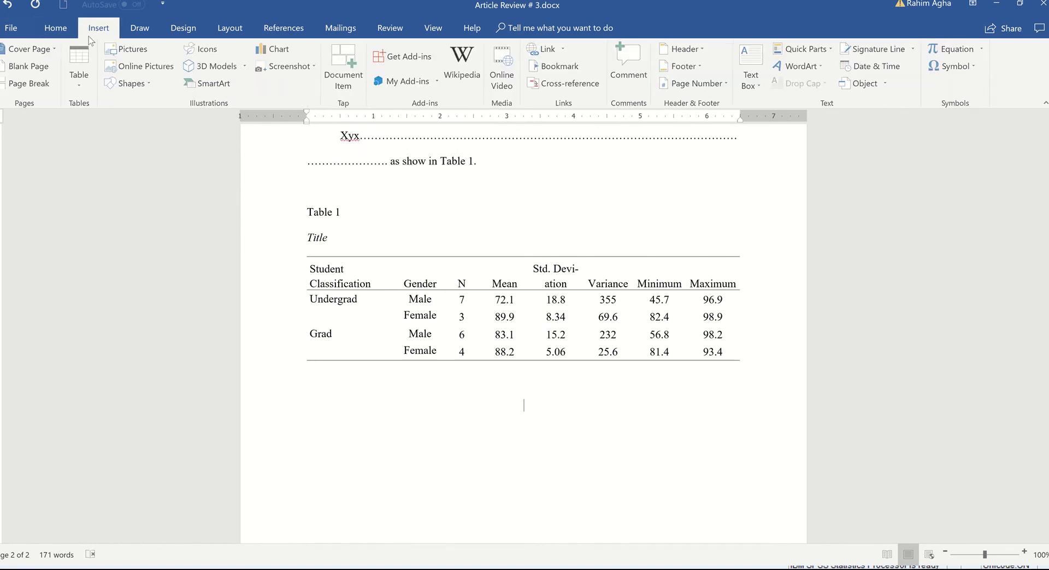
click(134, 49)
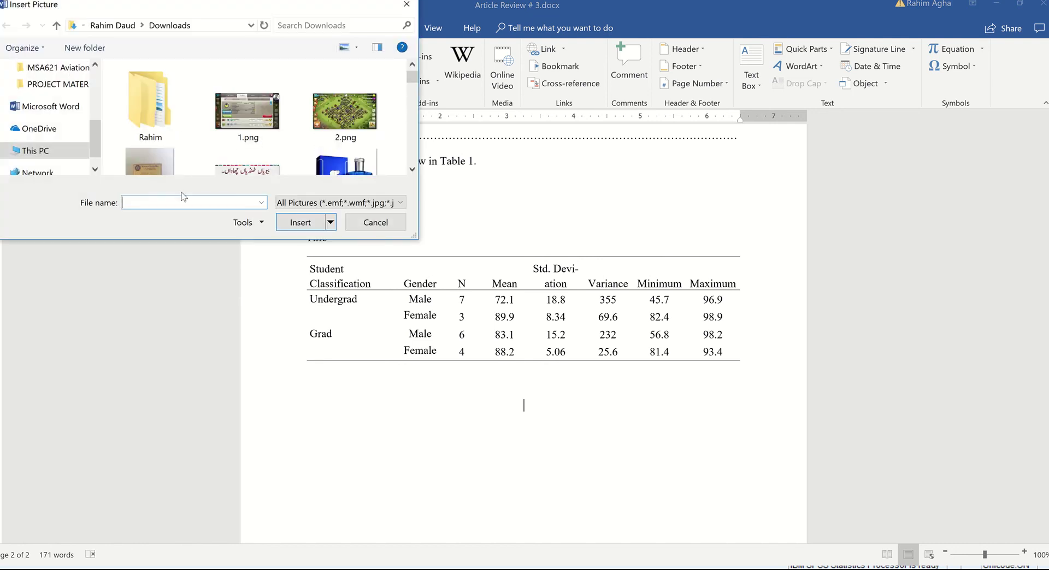
text(No)
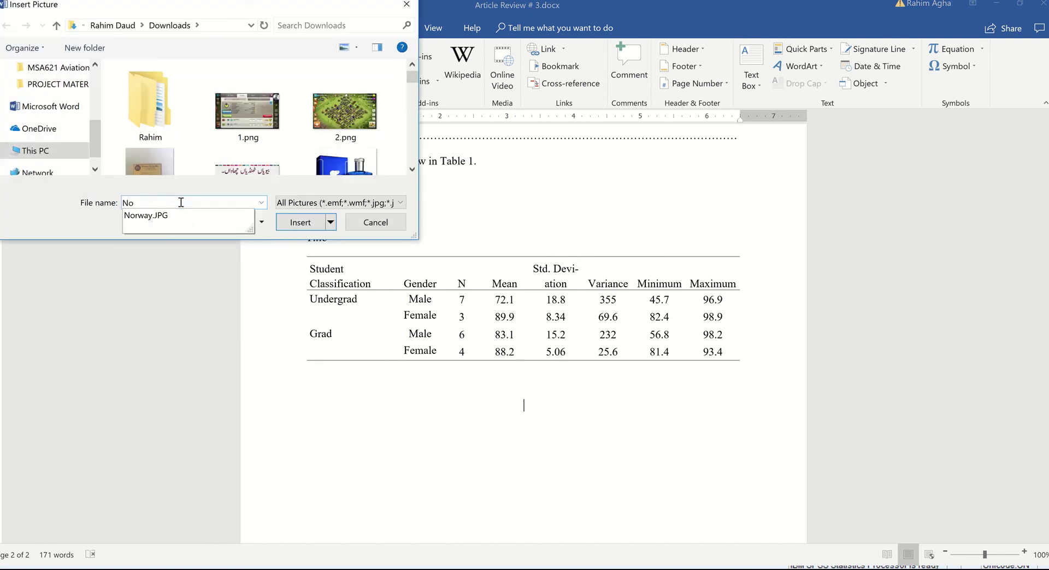
key(Escape)
key(Escape)
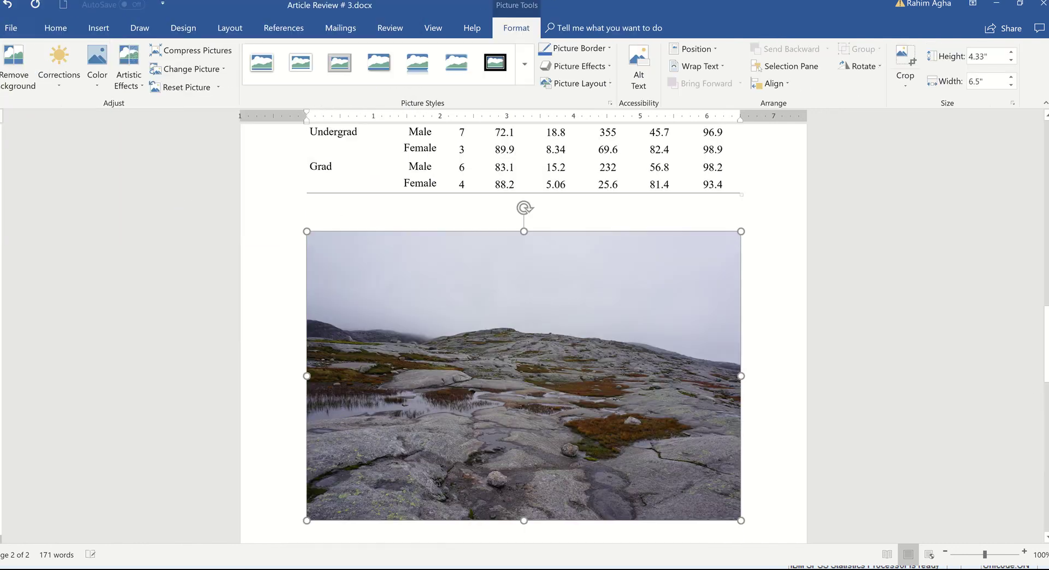
scroll(1043, 343, down, 2)
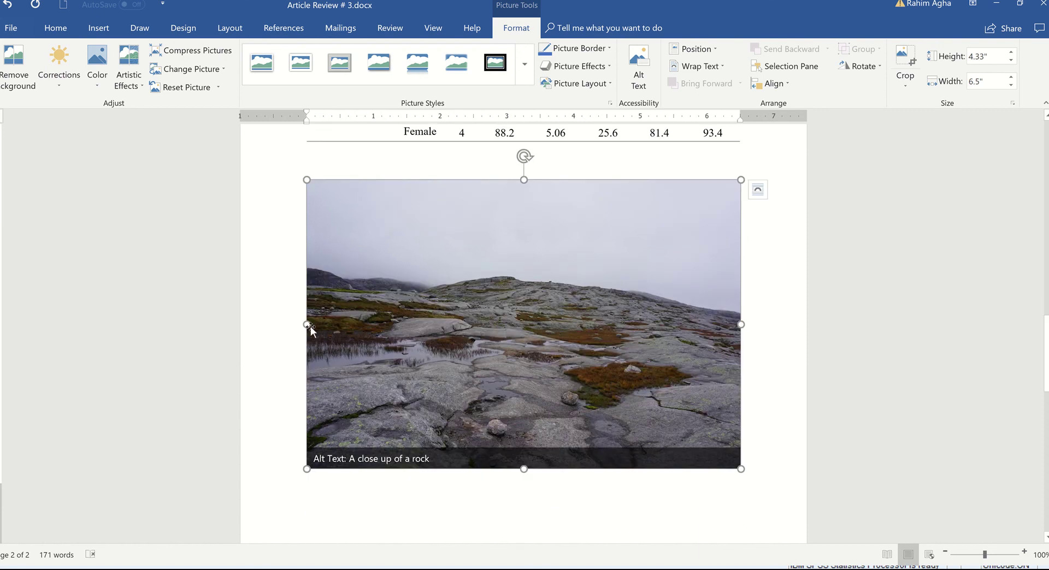
drag(304, 324, 400, 329)
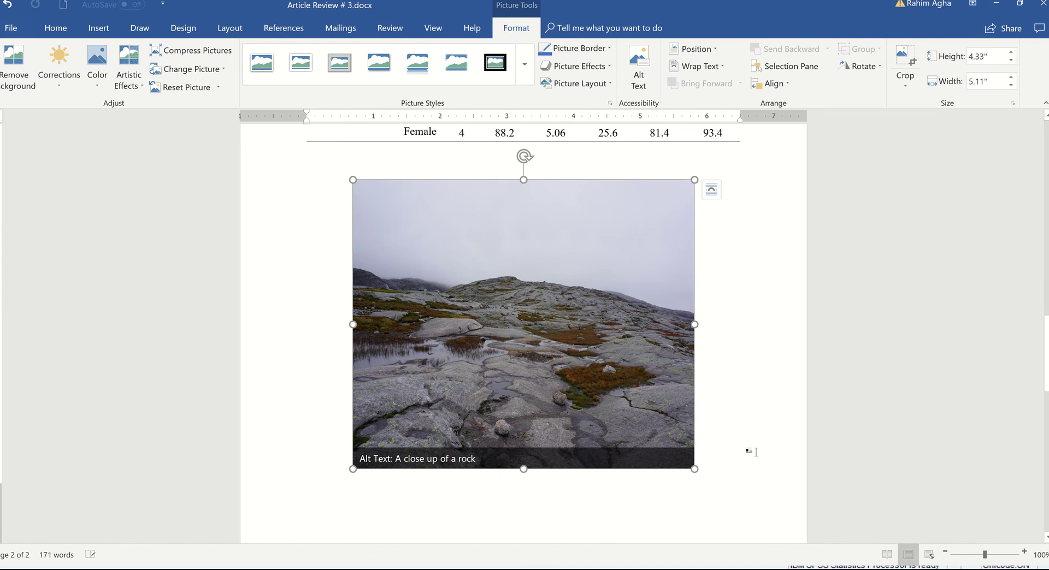
click(747, 450)
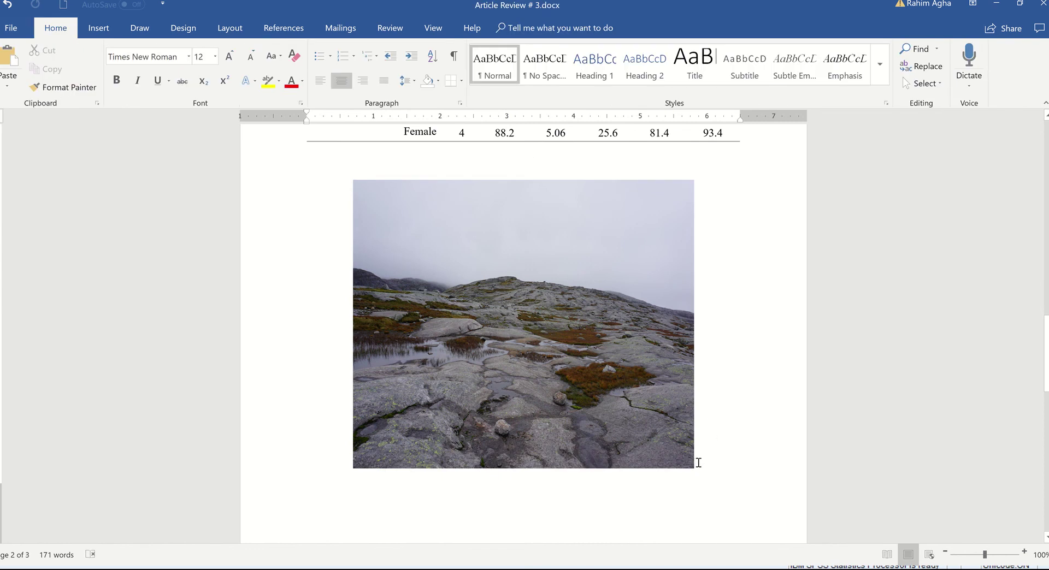
- Add a single-spaced, left-aligned caption 'Figure 1. Picture of Norway' with 'Figure 1' in italics
click(407, 81)
click(417, 98)
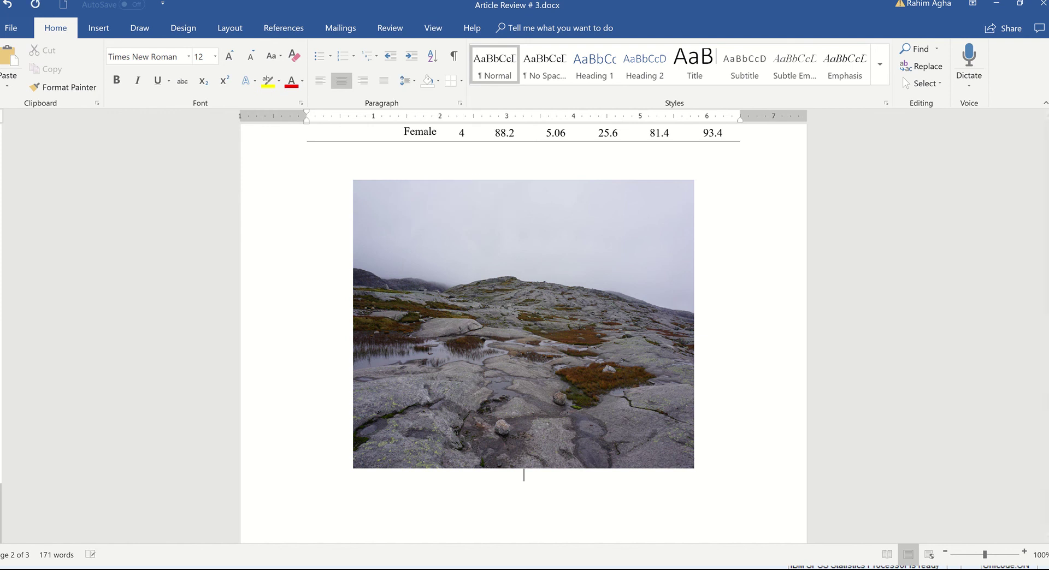
click(385, 82)
text(Figure 1. Picture of Norway)
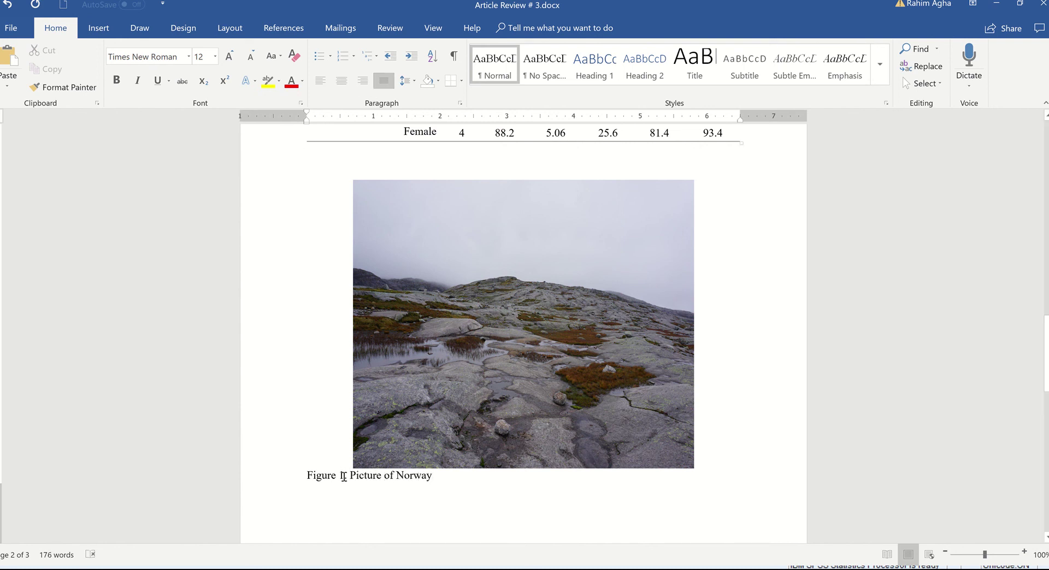
drag(307, 475, 346, 475)
click(138, 80)
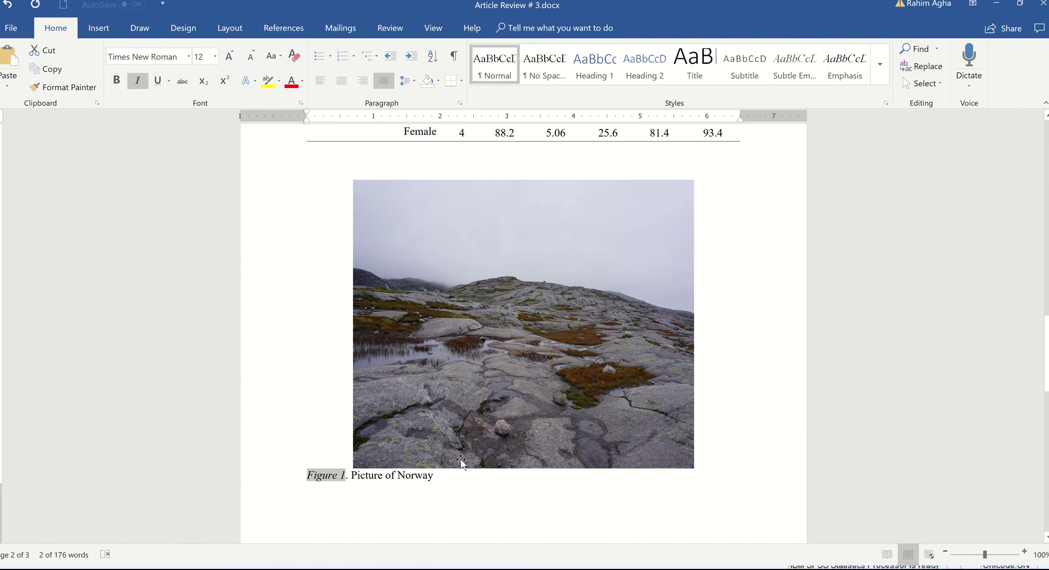
click(564, 416)
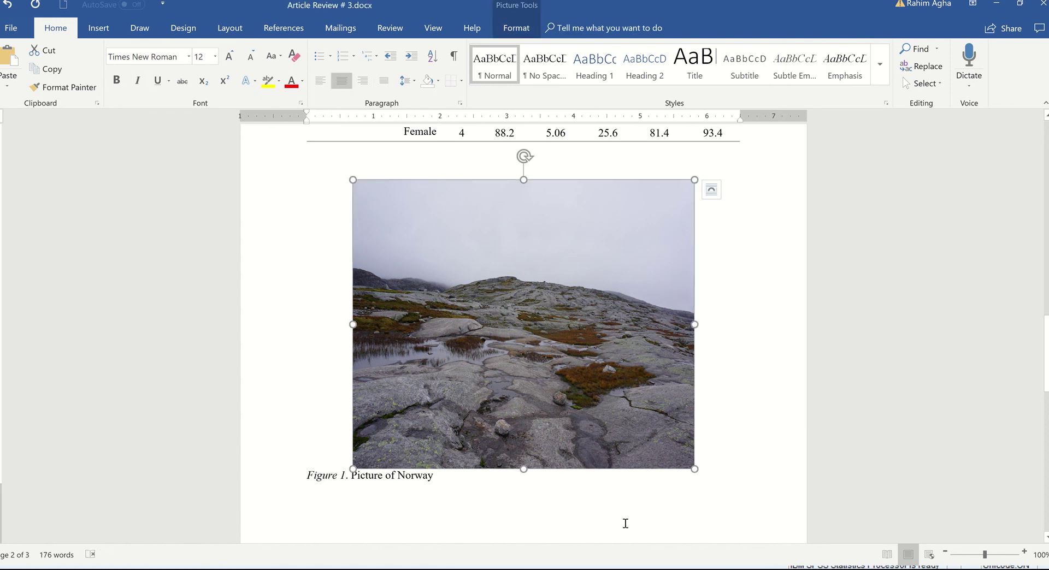
click(435, 474)
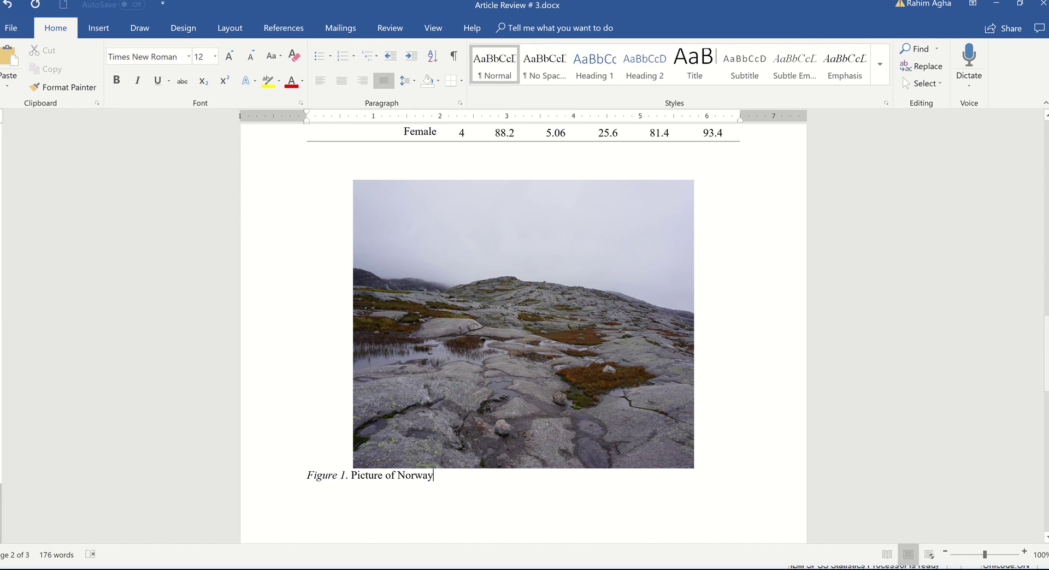
mouse_move(1046, 356)
mouse_down()
mouse_move(1046, 391)
mouse_move(1044, 339)
mouse_up()
- Add a blank line between Table 1 and the Norway photo
click(408, 265)
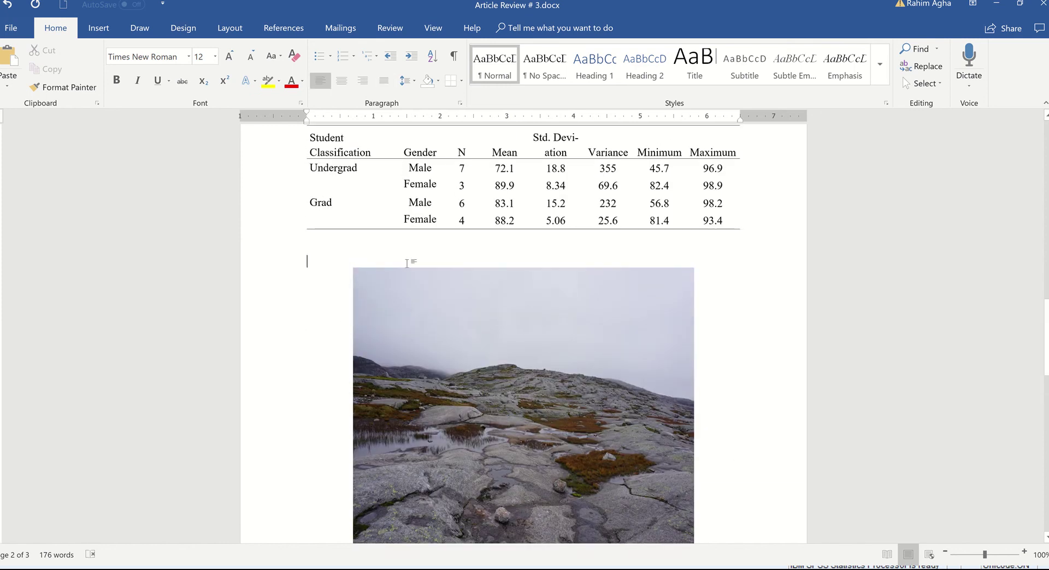
key(Return)
key(Return)
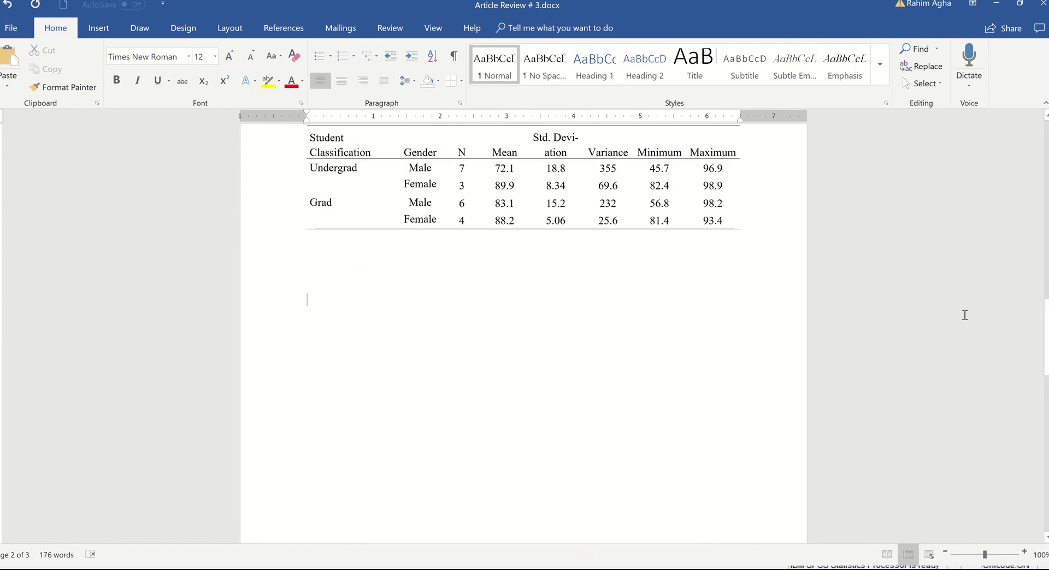
scroll(427, 326, down, 10)
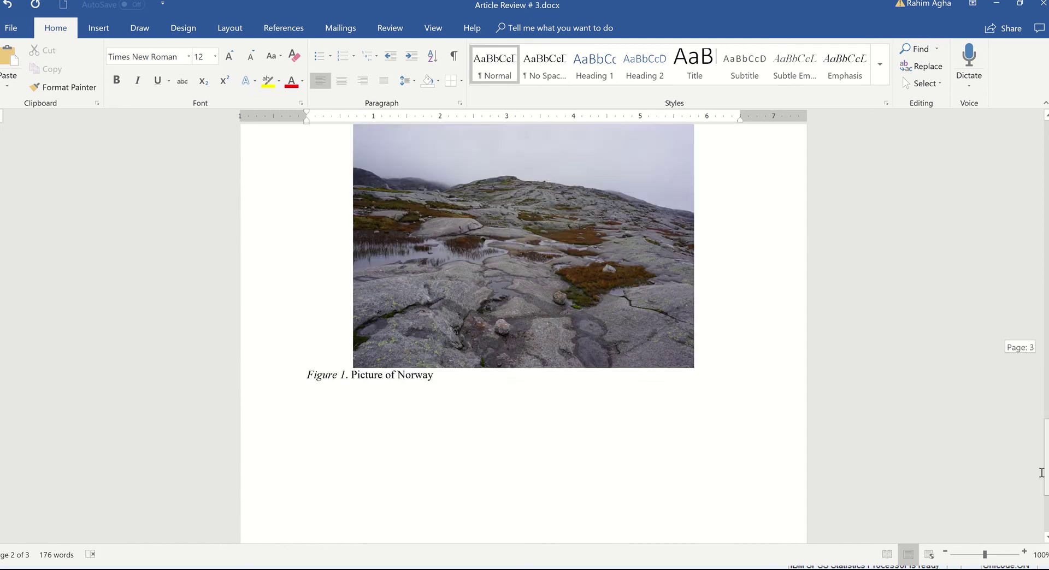
- Add a new line after the caption with filler text 'ddddddddddd' and select it
click(439, 324)
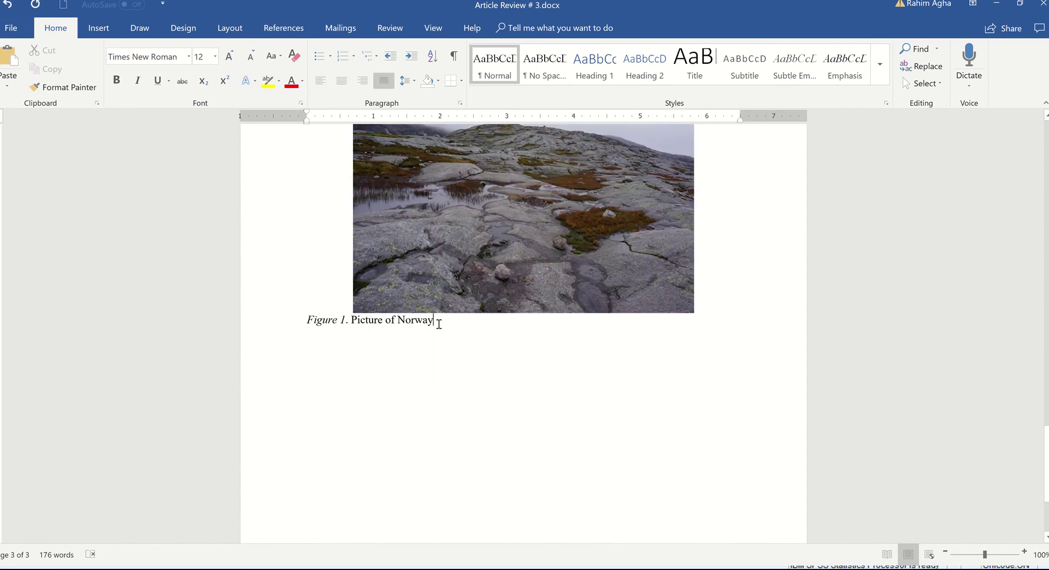
key(Return)
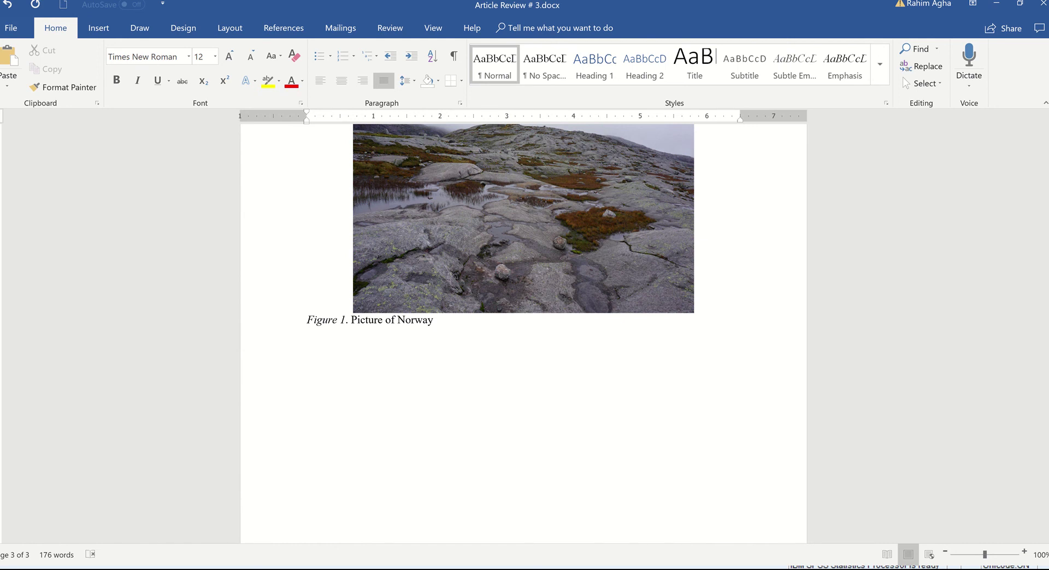
text(ddddddddddd)
click(311, 356)
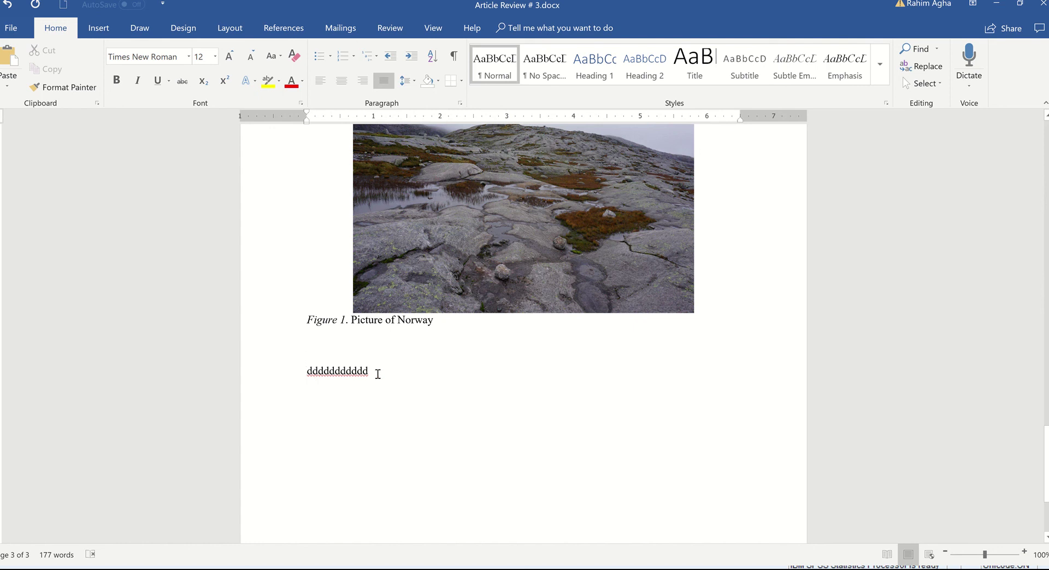
drag(377, 374, 309, 376)
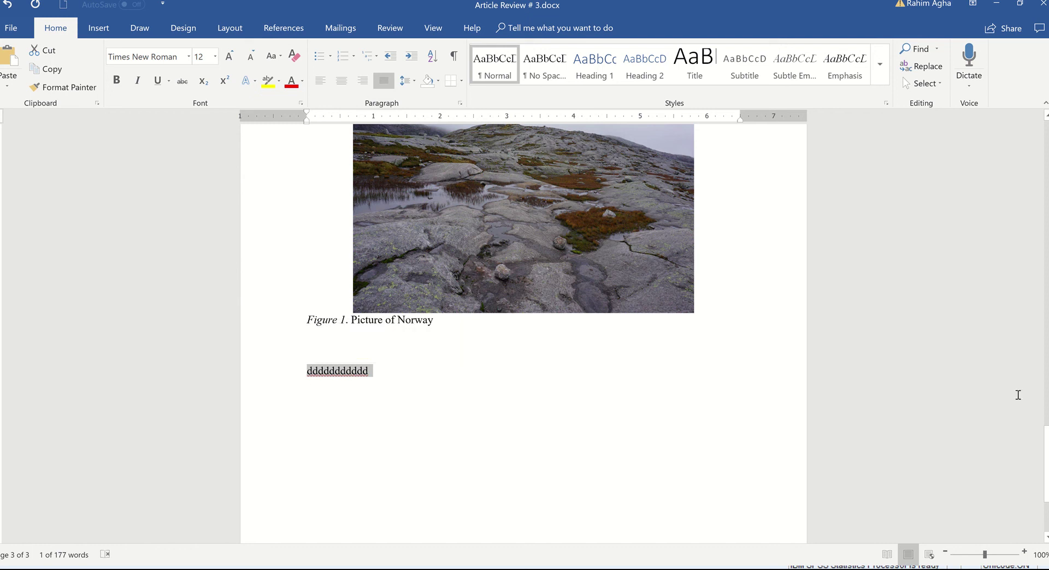
drag(1045, 451, 1043, 331)
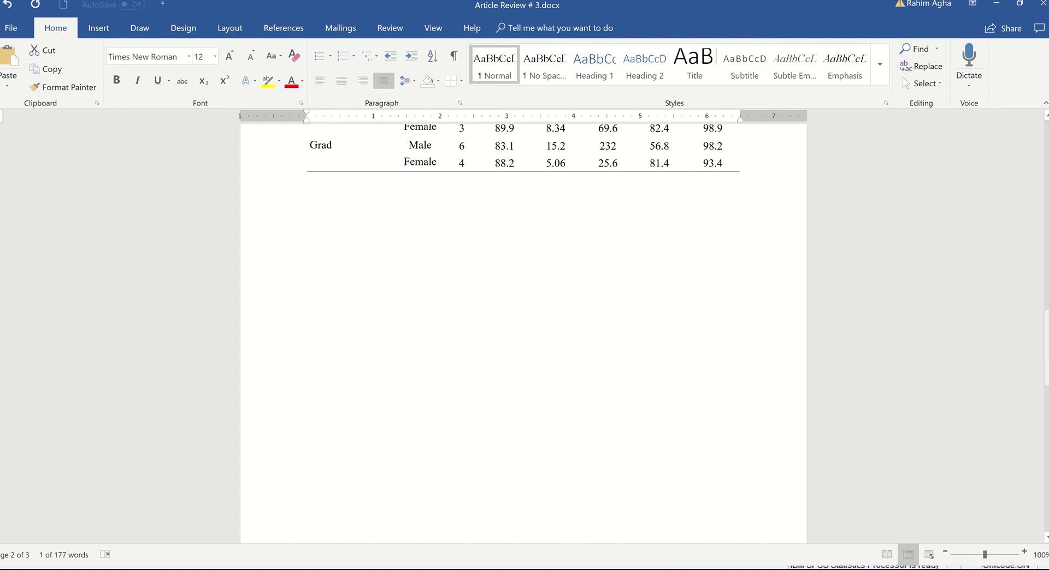
- Return to Table 1 and put the insertion point on the empty line below it, Insert commands showing
scroll(523, 242, up, 7)
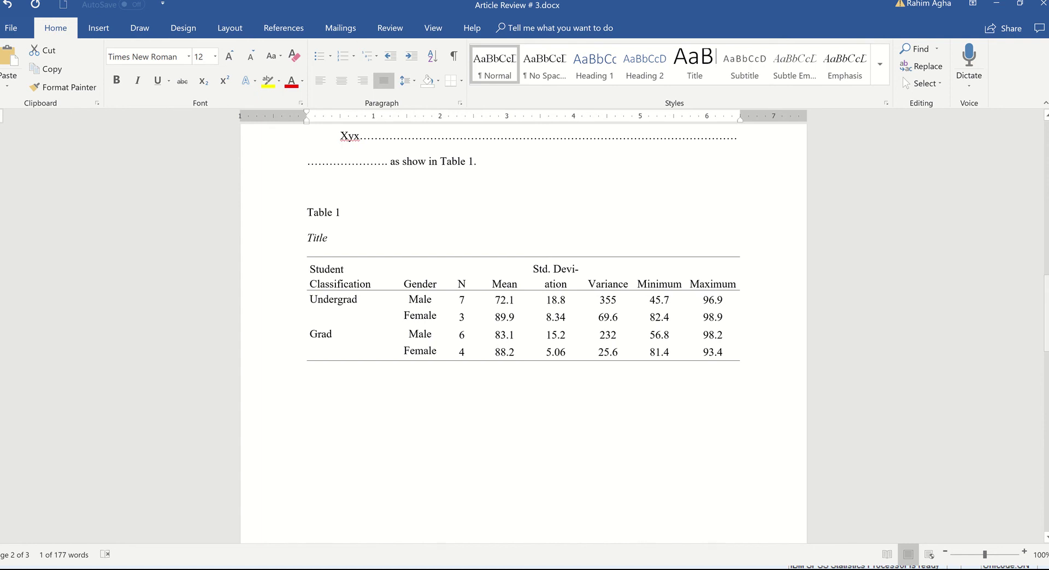
scroll(523, 295, down, 1)
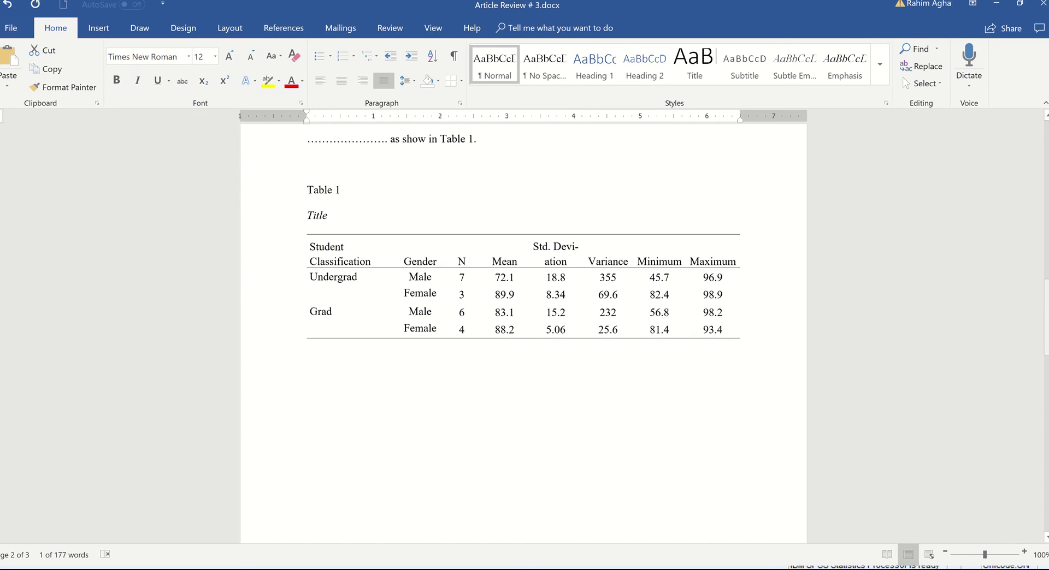
scroll(524, 295, down, 1)
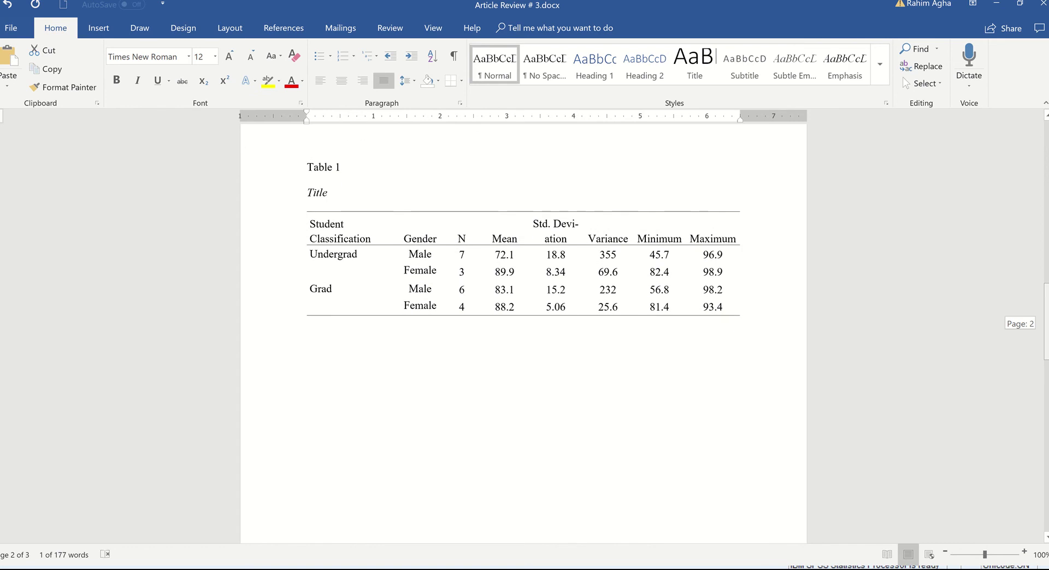
drag(1042, 339, 1045, 312)
double_click(299, 430)
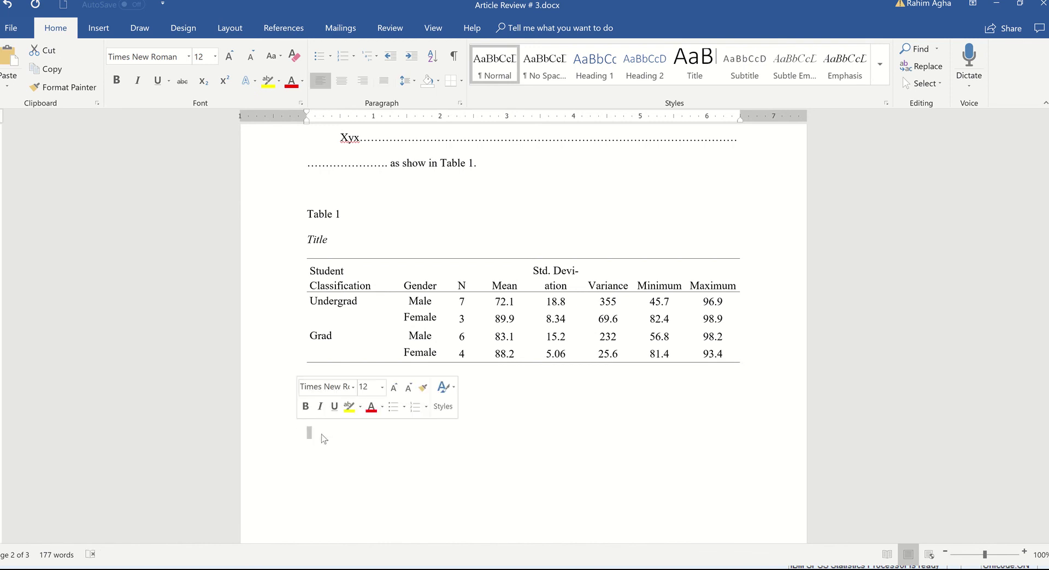
click(317, 430)
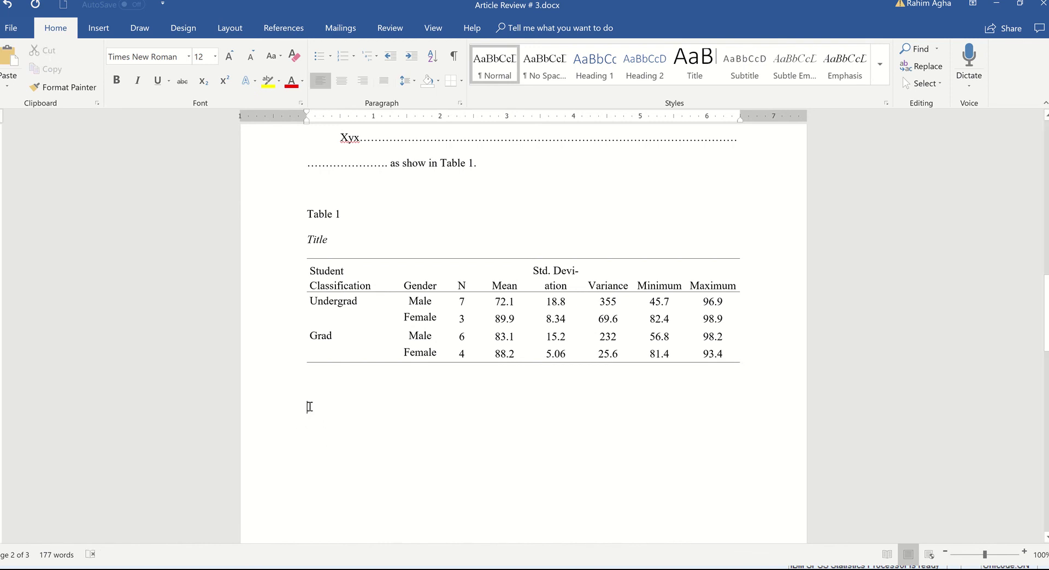
click(106, 31)
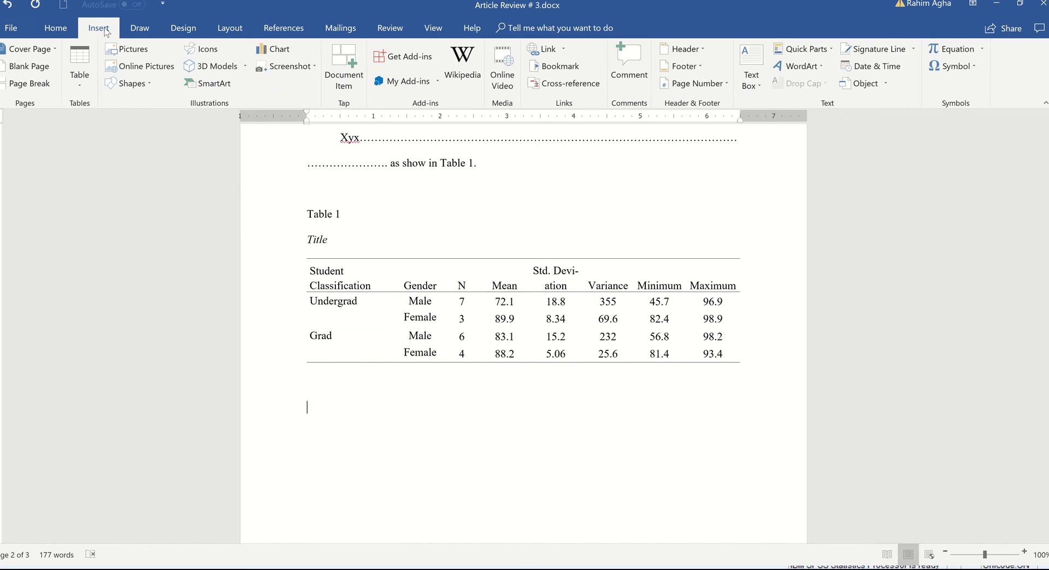
- Insert a 9-column, 6-row grid table and type 'Mean' in its first cell
click(80, 82)
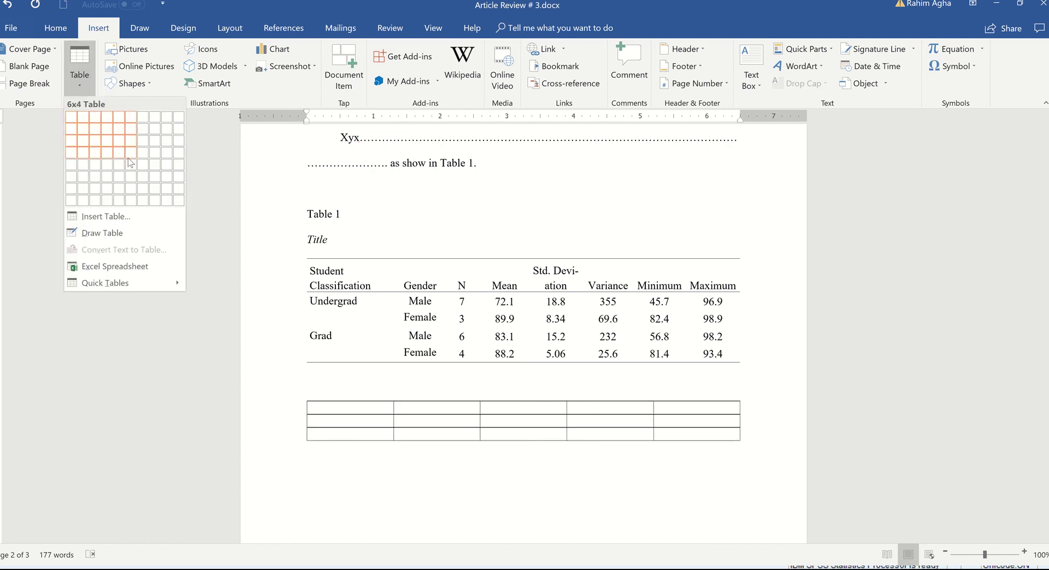
click(167, 181)
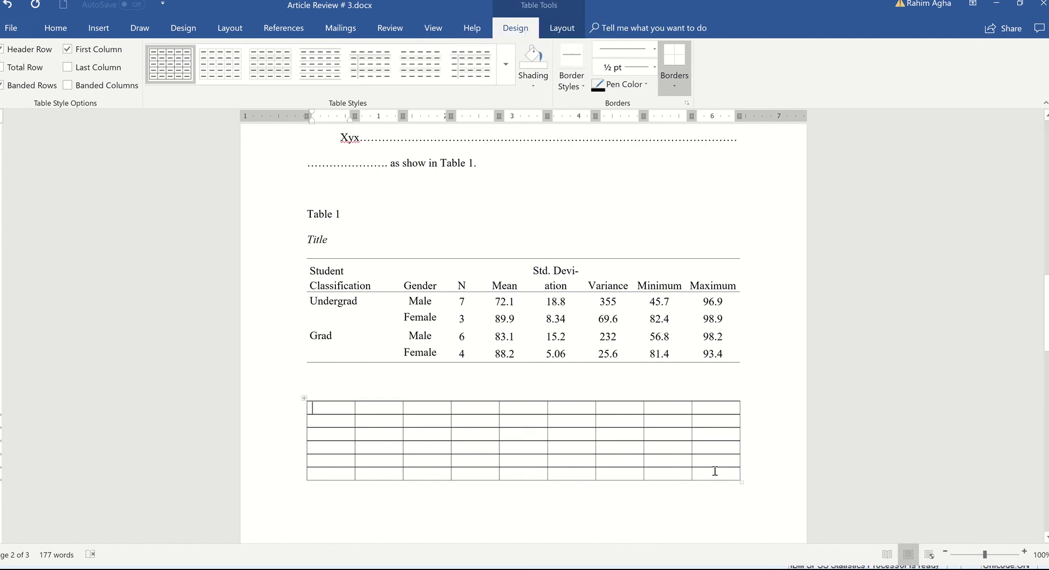
text(N)
key(BackSpace)
text(Mean)
- Select cells in the new table, then Table 1's Gender–Maximum columns and first column
mouse_move(717, 477)
mouse_down()
mouse_move(447, 386)
mouse_move(335, 404)
mouse_up()
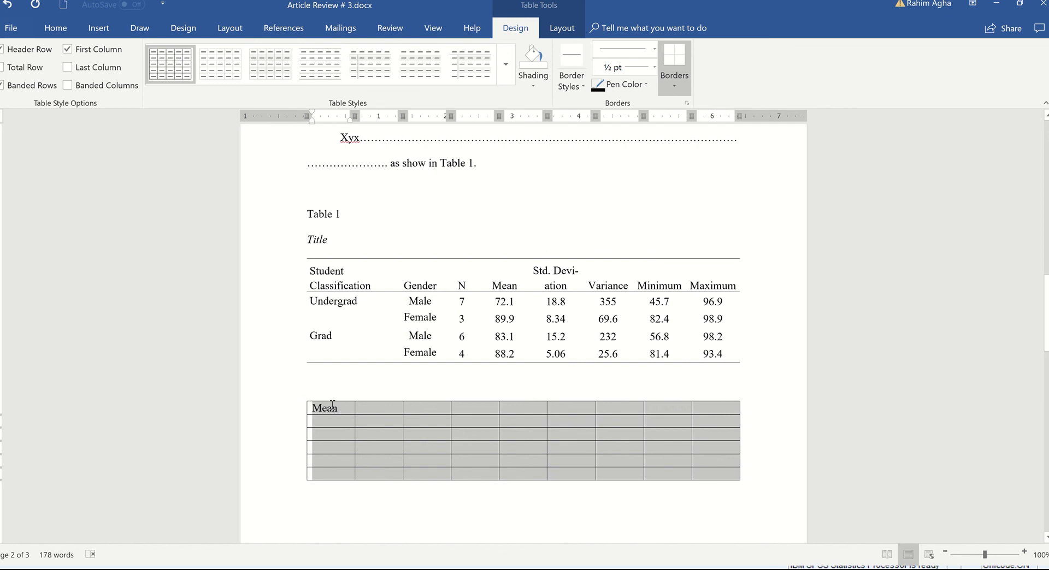
click(62, 31)
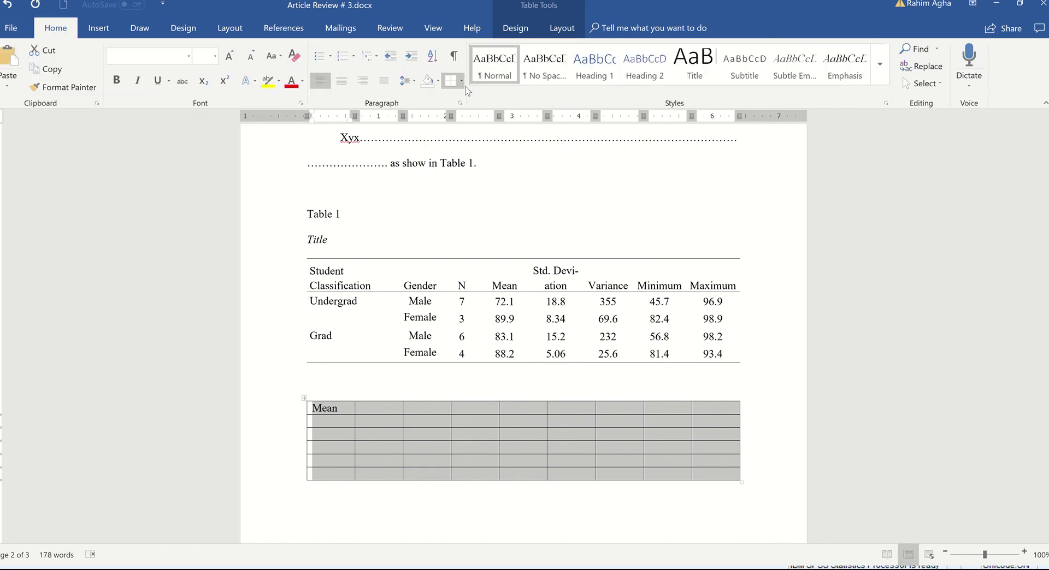
click(569, 424)
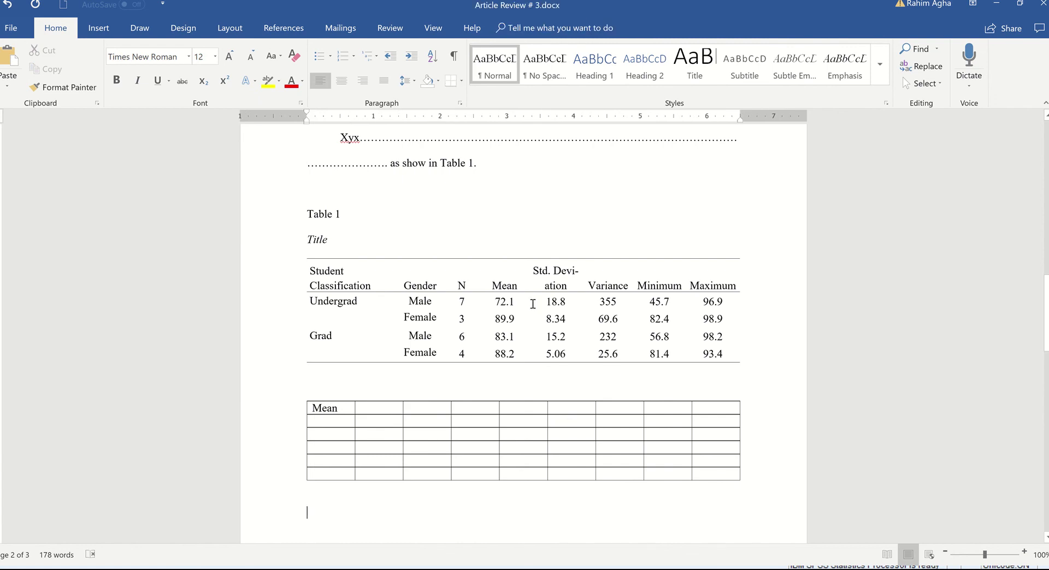
drag(736, 352, 438, 285)
drag(349, 335, 328, 288)
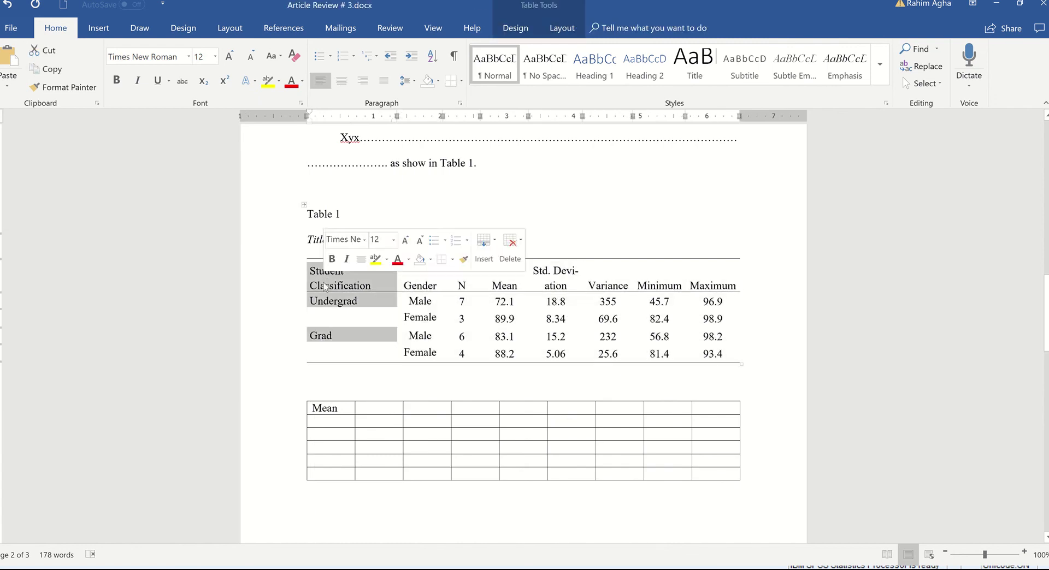